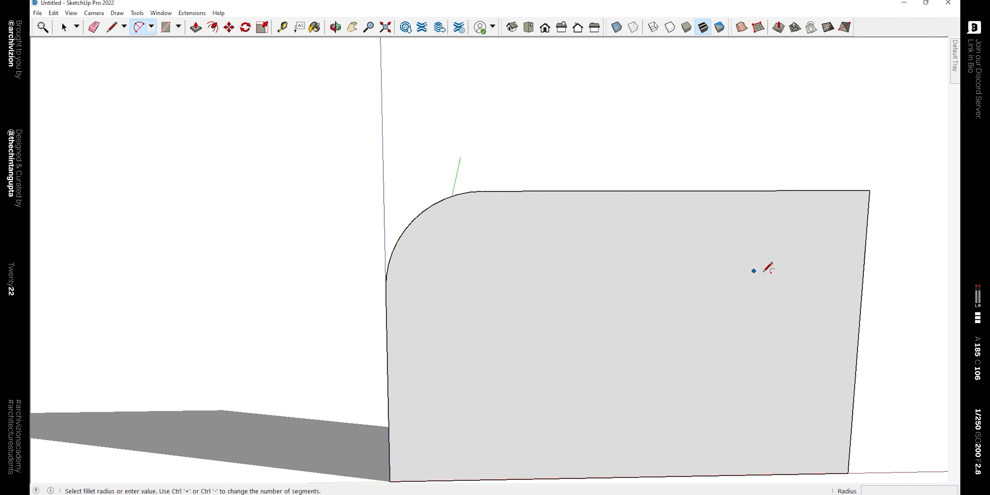
Round the three remaining corners of the upright face with tangent arcs matching the first rounded corner.
{"action": "double_click", "coordinate": [778, 188]}
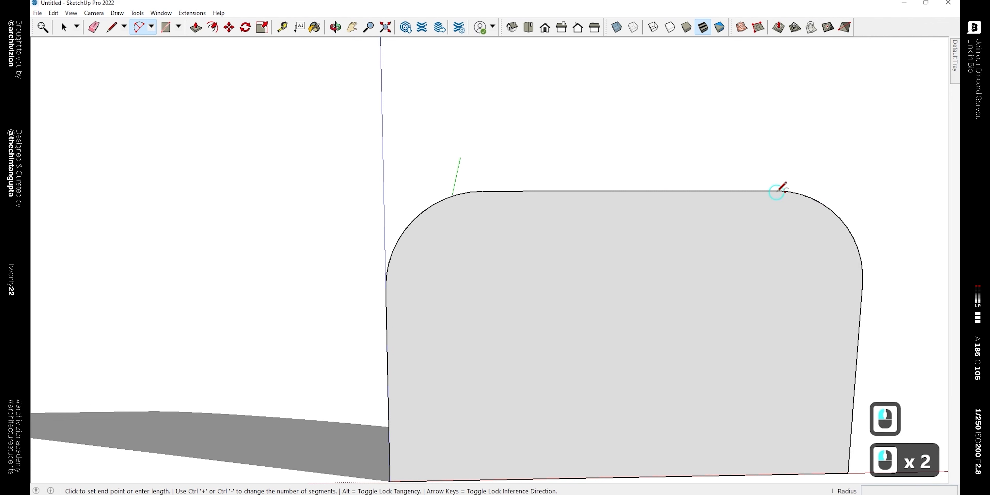
{"action": "middle_click_drag", "start_coordinate": [778, 188], "coordinate": [681, 91], "text": "shift"}
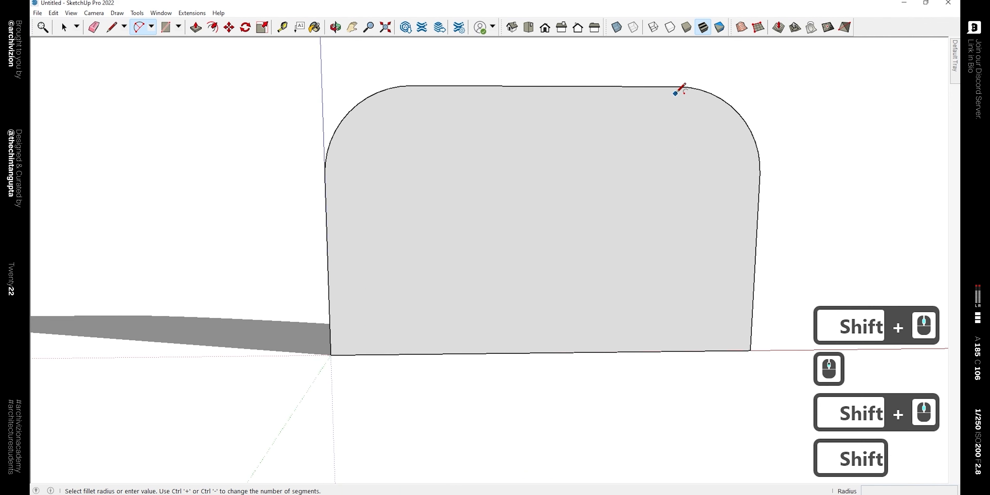
{"action": "left_click", "coordinate": [669, 351]}
{"action": "left_click", "coordinate": [756, 268]}
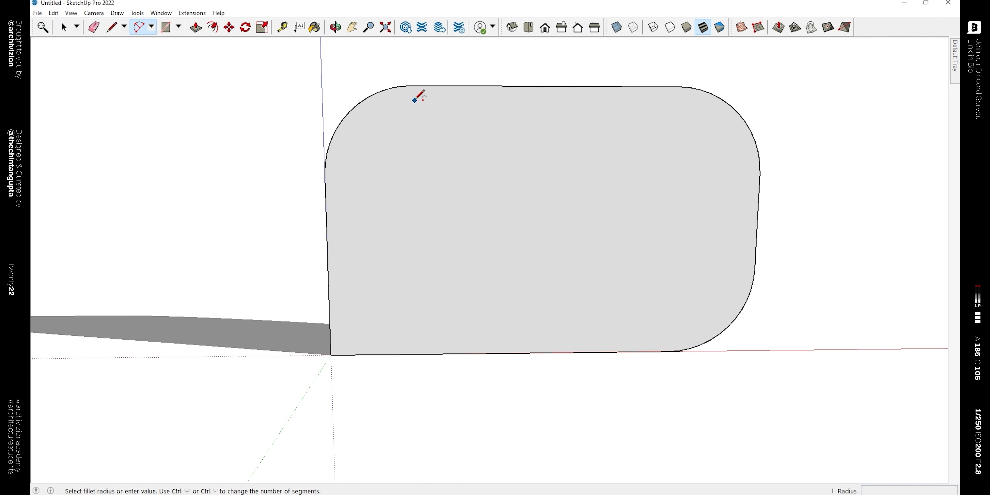
{"action": "left_click", "coordinate": [416, 354]}
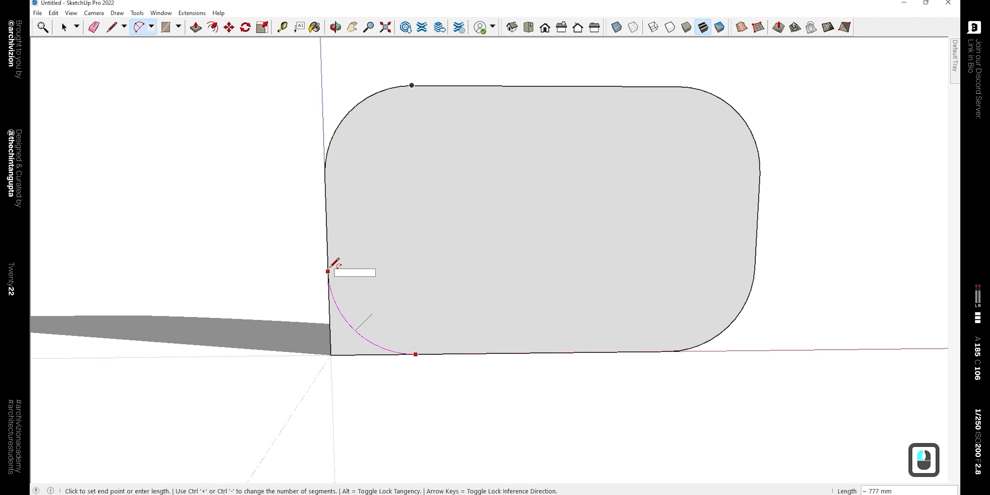
{"action": "left_click", "coordinate": [328, 271]}
{"action": "scroll", "coordinate": [657, 166], "scroll_direction": "down", "scroll_amount": 9}
{"action": "middle_click_drag", "start_coordinate": [656, 166], "coordinate": [535, 209]}
{"action": "key", "text": "space"}
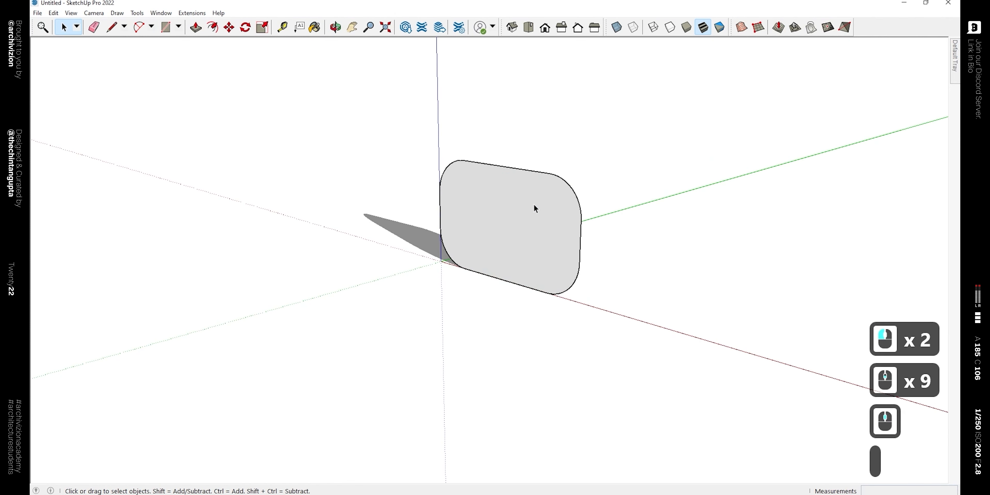
Push/Pull the rounded face back along the green axis into a long bar.
{"action": "key", "text": "p"}
{"action": "left_click", "coordinate": [535, 211]}
{"action": "scroll", "coordinate": [873, 125], "scroll_direction": "down", "scroll_amount": 3}
{"action": "left_click", "coordinate": [901, 111]}
{"action": "middle_click_drag", "start_coordinate": [901, 112], "coordinate": [572, 174], "text": "shift"}
{"action": "middle_click_drag", "start_coordinate": [385, 184], "coordinate": [612, 185]}
{"action": "key", "text": "space"}
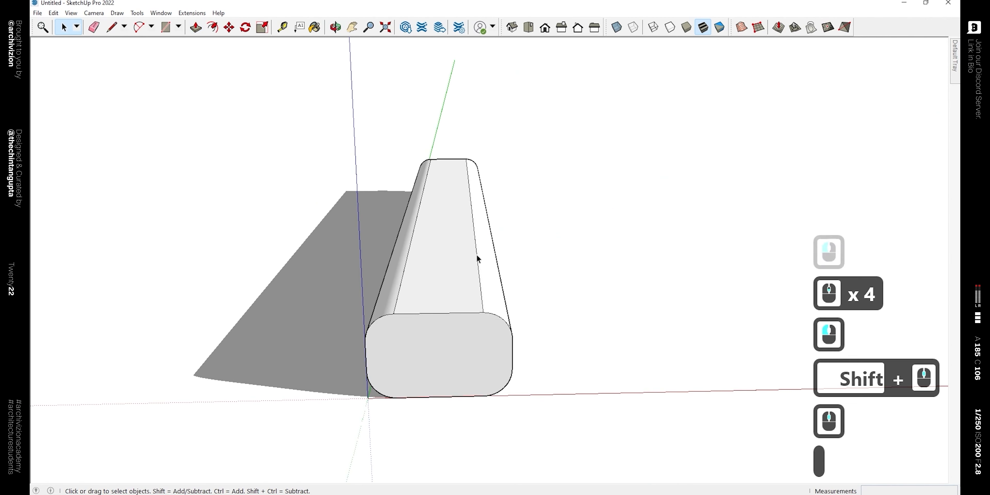
Scale the bar's near end face about its centre along the red axis by about 0.77 to narrow it.
{"action": "left_click_drag", "start_coordinate": [260, 275], "coordinate": [558, 416]}
{"action": "key", "text": "s"}
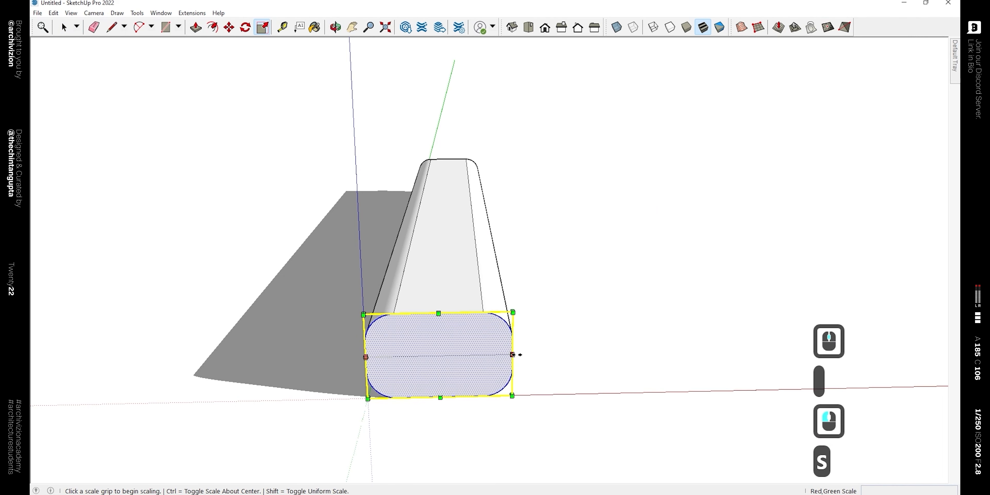
{"action": "key", "text": "ctrl"}
{"action": "left_click_drag", "start_coordinate": [513, 354], "coordinate": [491, 354]}
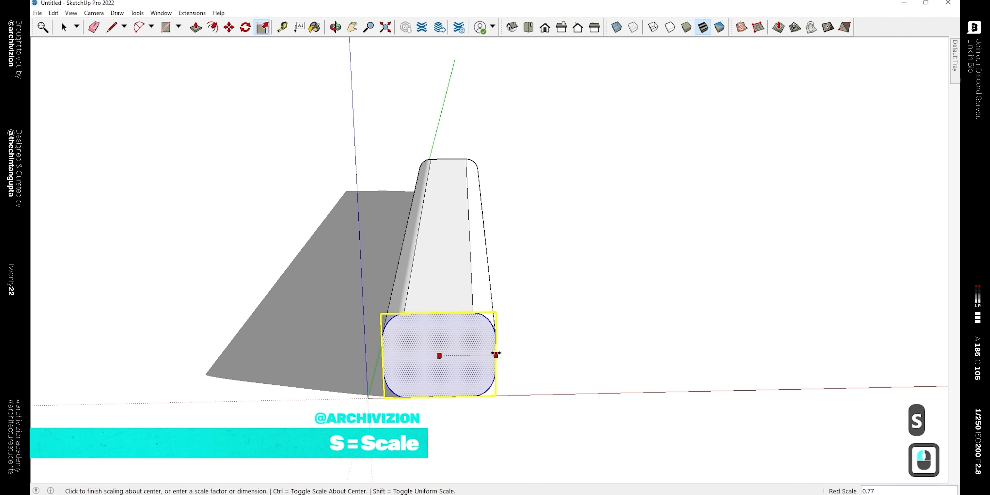
{"action": "left_click", "coordinate": [496, 354]}
{"action": "middle_click_drag", "start_coordinate": [590, 327], "coordinate": [554, 358]}
{"action": "key", "text": "space"}
Scale the bar's far end face about its centre, by 1.20 along the red axis and then uniformly larger.
{"action": "middle_click_drag", "start_coordinate": [570, 185], "coordinate": [429, 261]}
{"action": "key", "text": "s"}
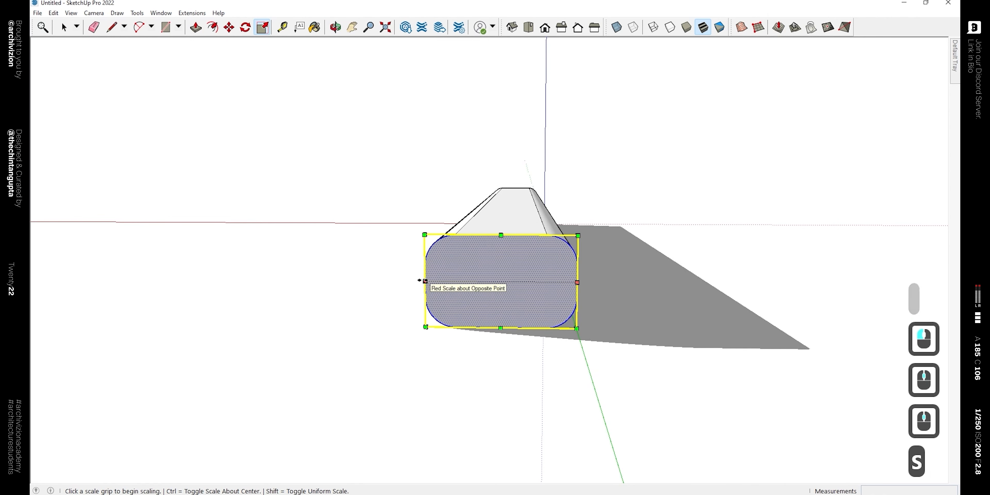
{"action": "key", "text": "ctrl"}
{"action": "mouse_move", "coordinate": [425, 281]}
{"action": "left_mouse_down"}
{"action": "mouse_move", "coordinate": [394, 281]}
{"action": "mouse_move", "coordinate": [407, 280]}
{"action": "left_mouse_up"}
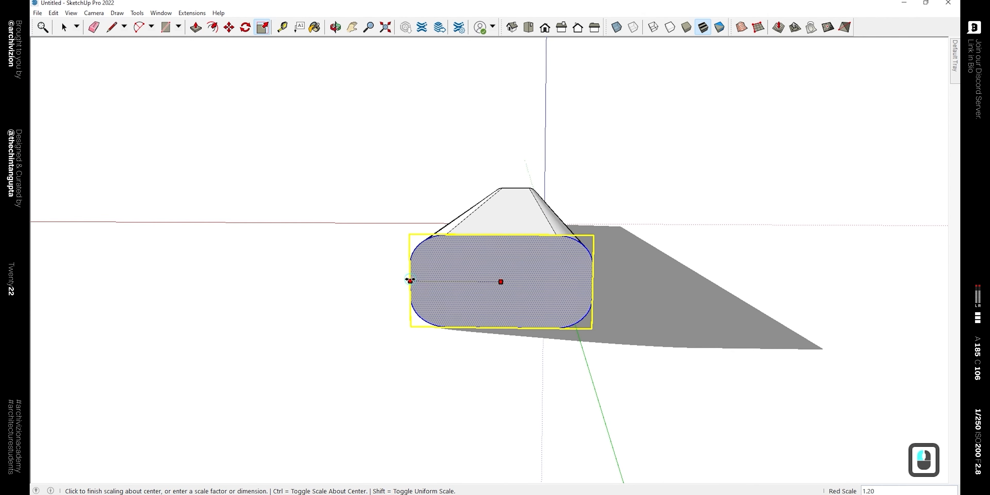
{"action": "key", "text": "ctrl"}
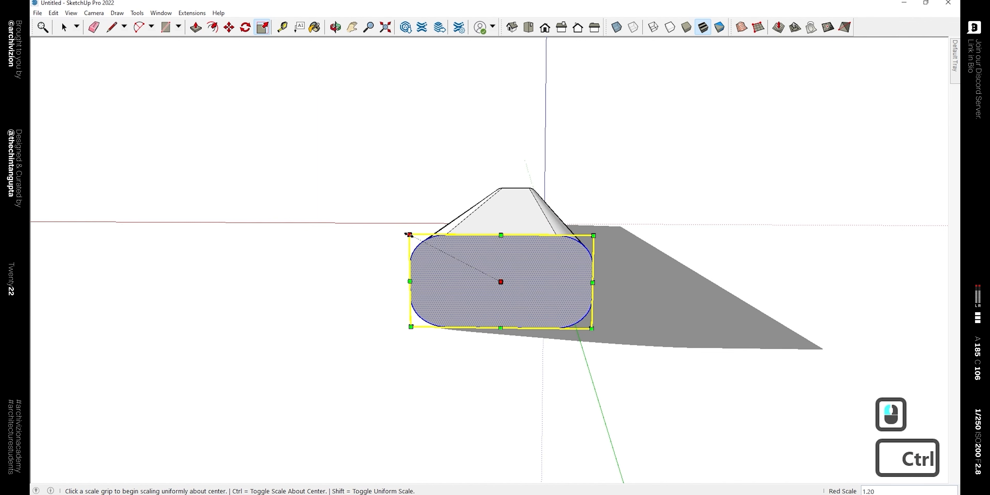
{"action": "left_click_drag", "start_coordinate": [410, 235], "coordinate": [378, 212]}
{"action": "left_click", "coordinate": [380, 211]}
{"action": "middle_click_drag", "start_coordinate": [319, 265], "coordinate": [697, 295]}
{"action": "key", "text": "space"}
Move the whole tapered bar away from the origin along the green axis and make it a component.
{"action": "scroll", "coordinate": [715, 275], "scroll_direction": "down", "scroll_amount": 4}
{"action": "left_click", "coordinate": [303, 306]}
{"action": "middle_click_drag", "start_coordinate": [289, 307], "coordinate": [328, 342]}
{"action": "scroll", "coordinate": [329, 341], "scroll_direction": "down", "scroll_amount": 8}
{"action": "left_click_drag", "start_coordinate": [314, 144], "coordinate": [313, 143]}
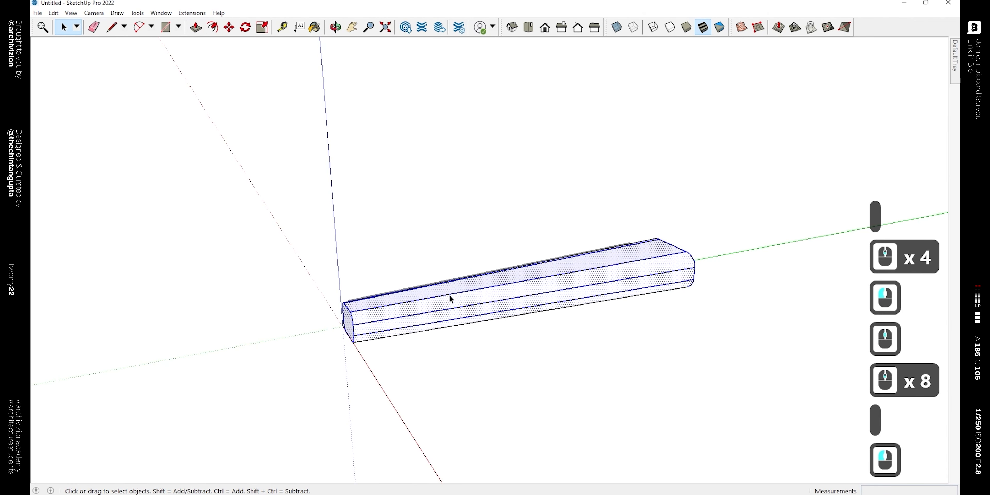
{"action": "key", "text": "m"}
{"action": "left_click_drag", "start_coordinate": [449, 298], "coordinate": [538, 288]}
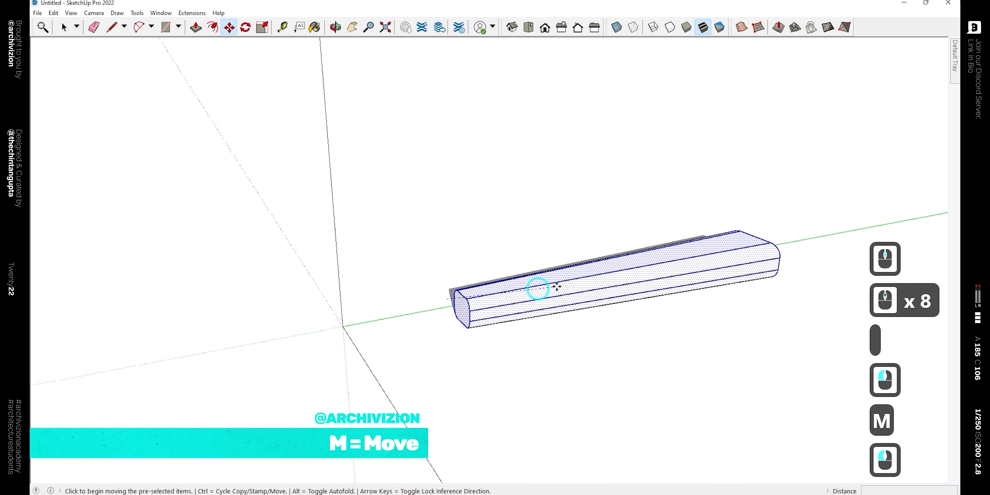
{"action": "left_click", "coordinate": [564, 283]}
{"action": "key", "text": "g"}
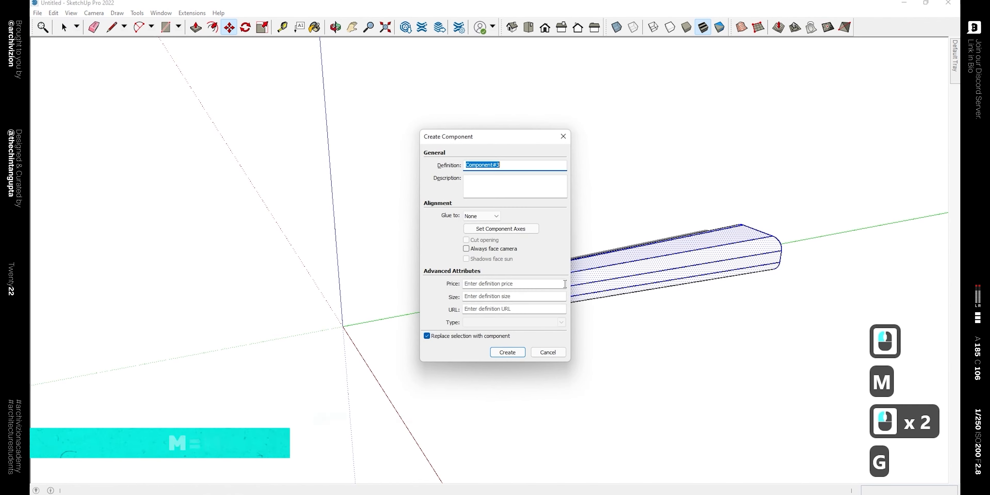
{"action": "left_click", "coordinate": [508, 352]}
Draw an upright rectangle of about 5244 by 4072 mm at the origin, larger than the bar's end profile.
{"action": "middle_click_drag", "start_coordinate": [506, 347], "coordinate": [569, 327]}
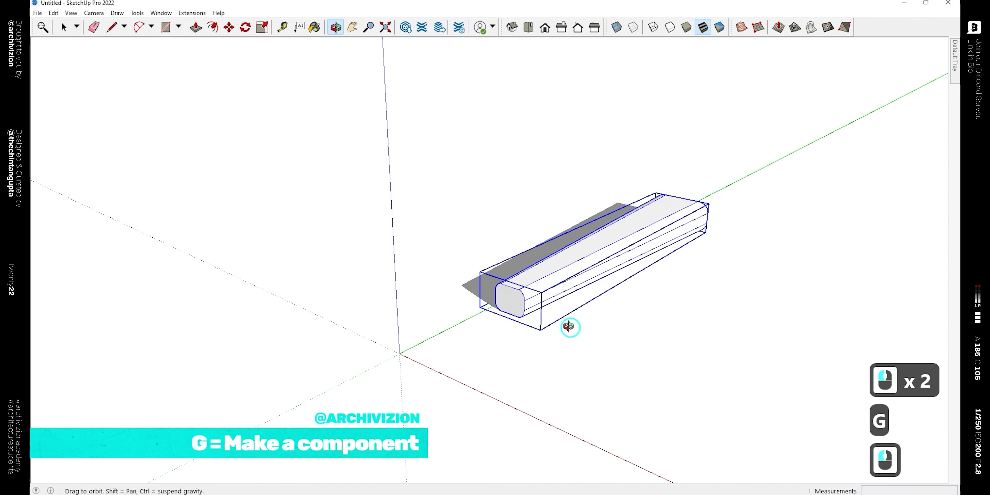
{"action": "scroll", "coordinate": [519, 350], "scroll_direction": "down", "scroll_amount": 3}
{"action": "middle_click_drag", "start_coordinate": [519, 350], "coordinate": [608, 294]}
{"action": "scroll", "coordinate": [635, 266], "scroll_direction": "up", "scroll_amount": 10}
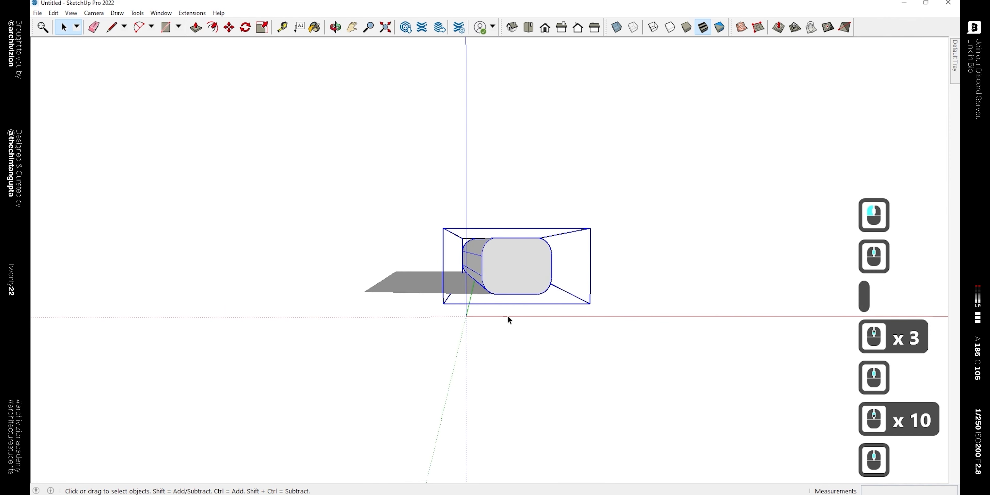
{"action": "key", "text": "r"}
{"action": "left_click", "coordinate": [410, 354]}
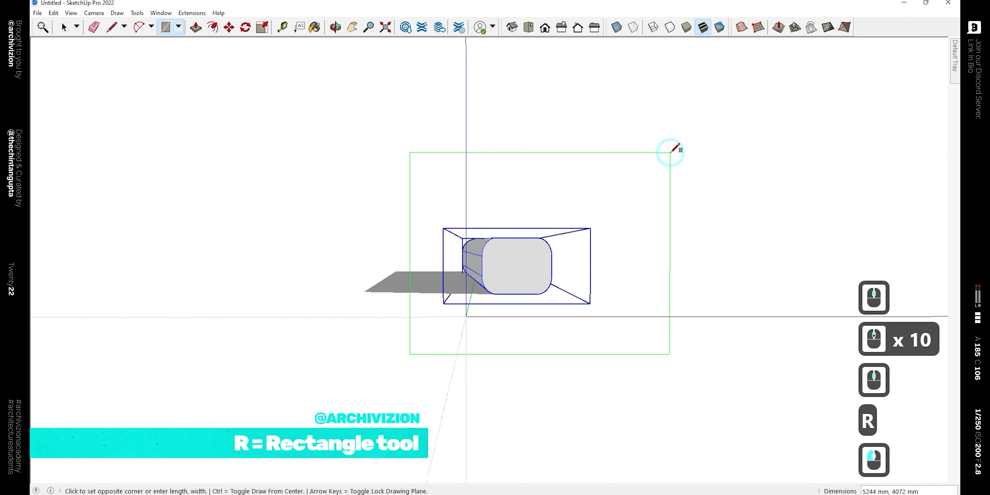
{"action": "left_click", "coordinate": [672, 152]}
{"action": "mouse_move", "coordinate": [694, 243]}
{"action": "middle_mouse_down"}
{"action": "mouse_move", "coordinate": [293, 283]}
{"action": "mouse_move", "coordinate": [301, 302]}
{"action": "middle_mouse_up"}
{"action": "key", "text": "space"}
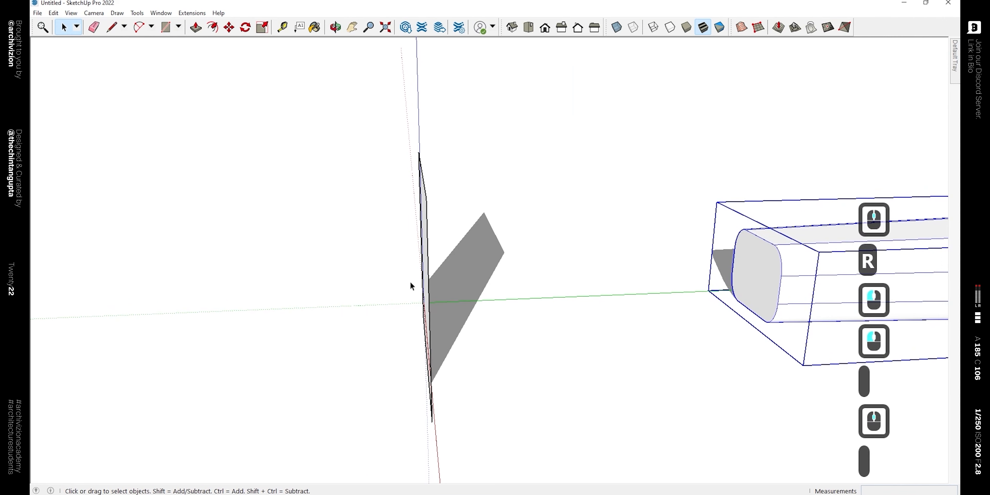
Move the rectangle along the green axis onto the near end of the bar.
{"action": "scroll", "coordinate": [458, 291], "scroll_direction": "down", "scroll_amount": 2}
{"action": "middle_click_drag", "start_coordinate": [457, 292], "coordinate": [510, 421]}
{"action": "left_click_drag", "start_coordinate": [517, 440], "coordinate": [337, 161]}
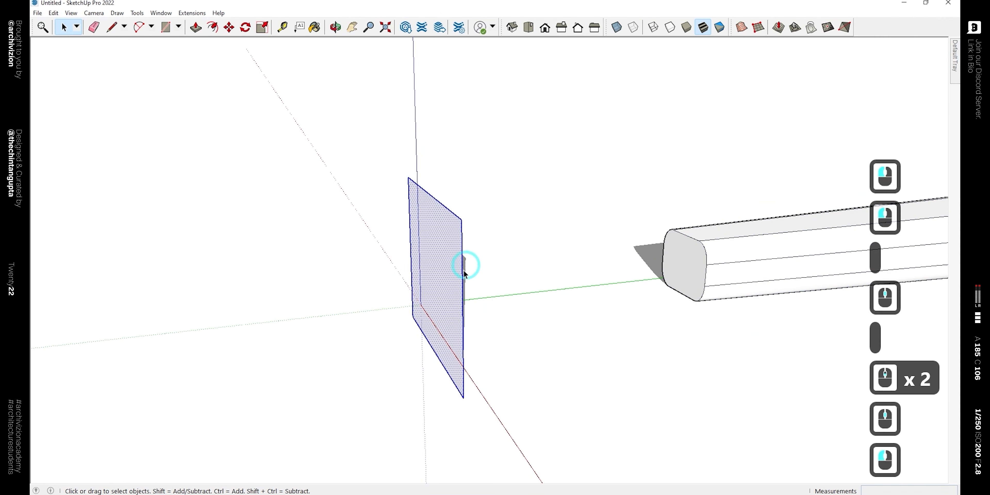
{"action": "key", "text": "m"}
{"action": "key", "text": "Left"}
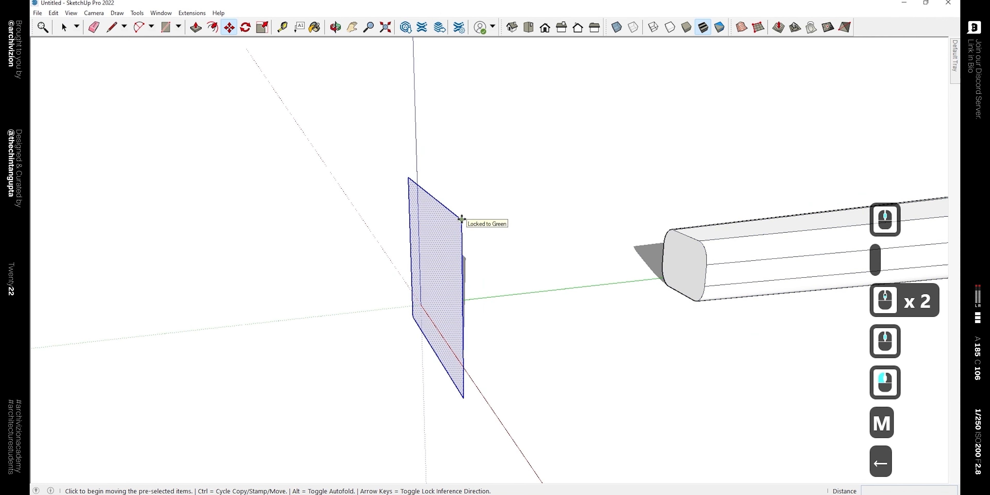
{"action": "left_click", "coordinate": [461, 219]}
{"action": "left_click", "coordinate": [755, 200]}
{"action": "scroll", "coordinate": [745, 173], "scroll_direction": "down", "scroll_amount": 5}
{"action": "key", "text": "space"}
Copy the rectangle along the green axis to the bar's far end and divide the distance into 20 equal intervals.
{"action": "middle_click_drag", "start_coordinate": [745, 172], "coordinate": [309, 173]}
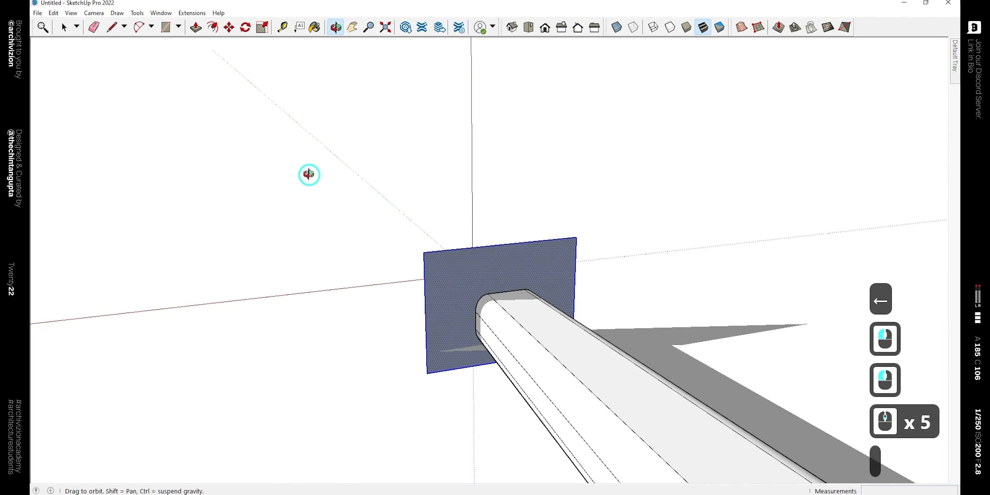
{"action": "middle_click_drag", "start_coordinate": [625, 193], "coordinate": [387, 196]}
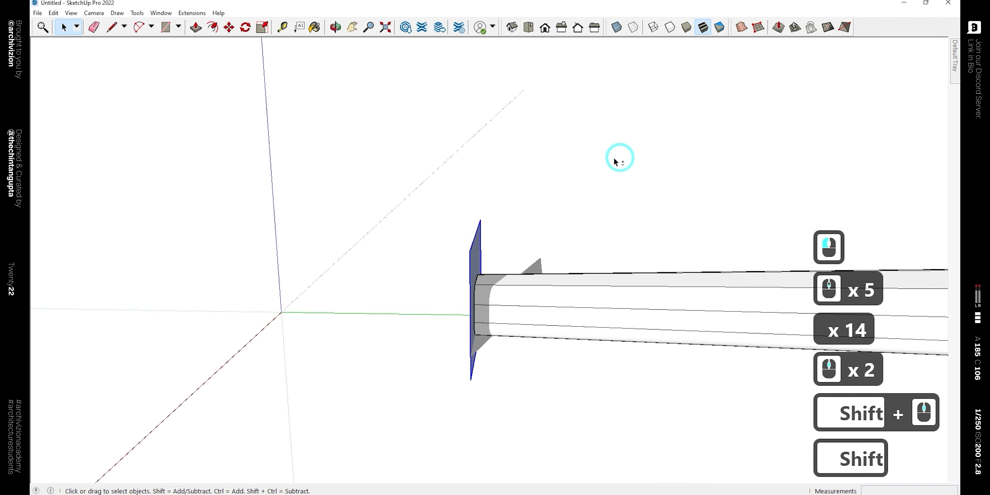
{"action": "middle_click_drag", "start_coordinate": [614, 155], "coordinate": [369, 236], "text": "shift"}
{"action": "scroll", "coordinate": [369, 237], "scroll_direction": "down", "scroll_amount": 10}
{"action": "middle_click_drag", "start_coordinate": [508, 241], "coordinate": [549, 234]}
{"action": "scroll", "coordinate": [571, 250], "scroll_direction": "up", "scroll_amount": 4}
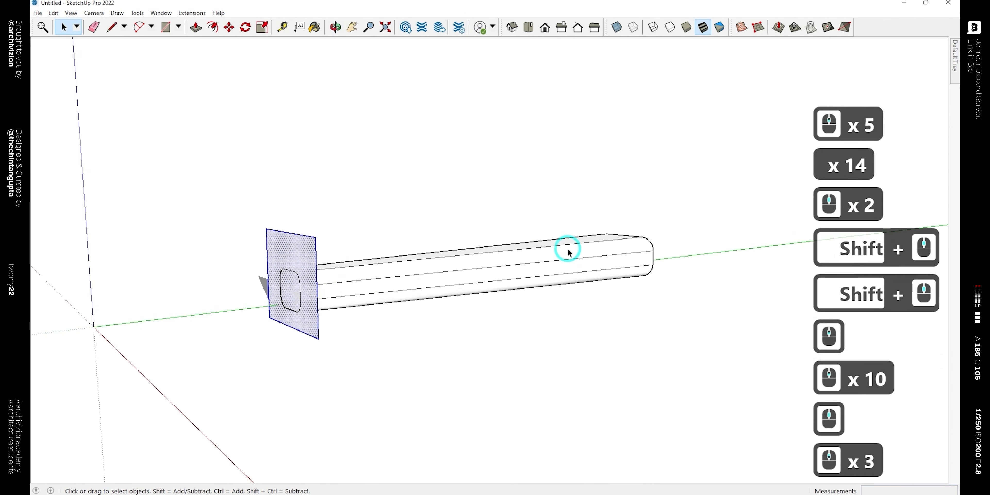
{"action": "middle_click_drag", "start_coordinate": [433, 304], "coordinate": [412, 271]}
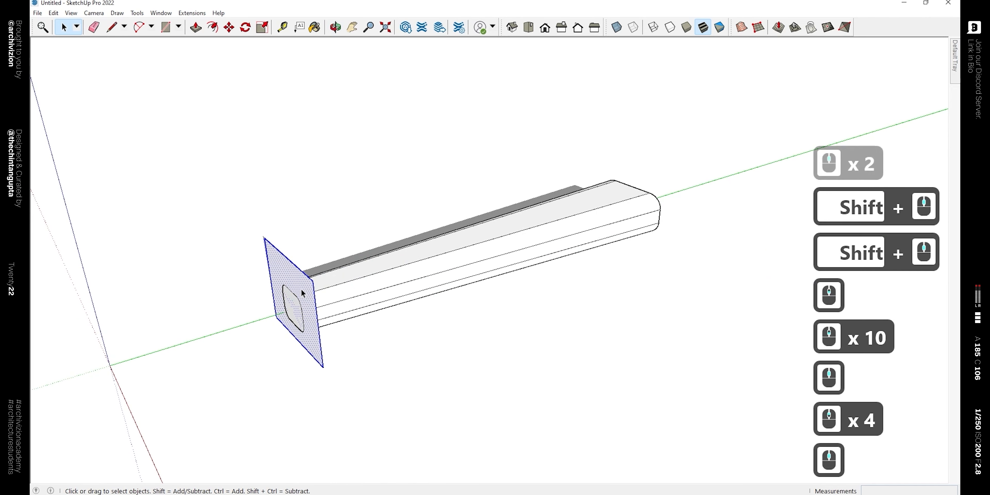
{"action": "key", "text": "m"}
{"action": "key", "text": "ctrl"}
{"action": "left_click", "coordinate": [313, 281]}
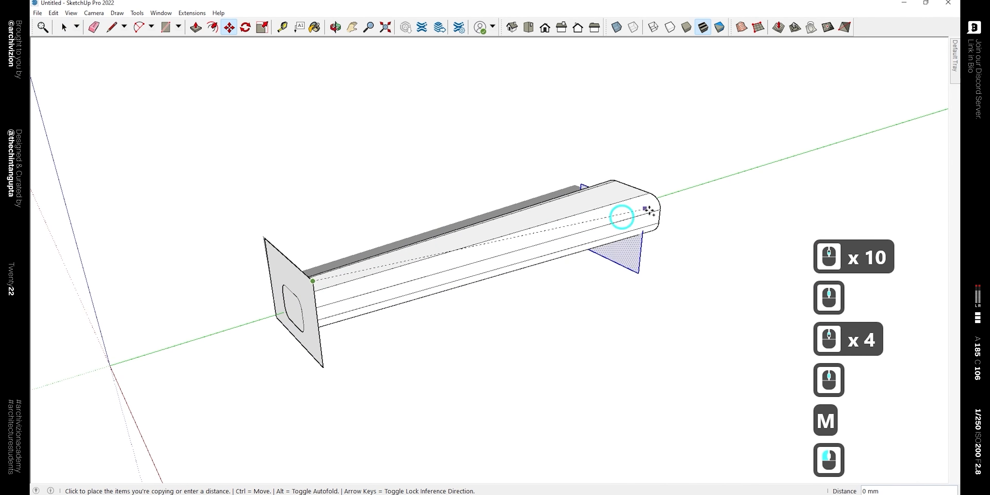
{"action": "key", "text": "Left"}
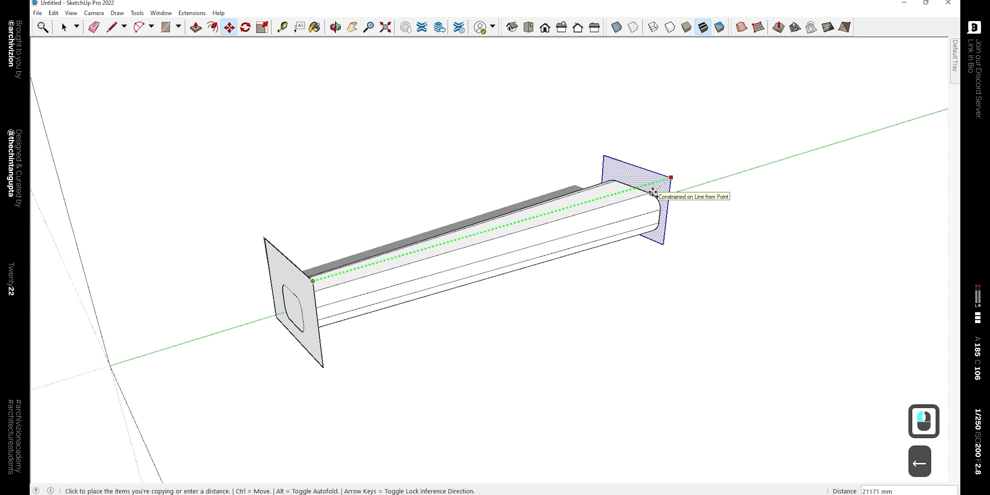
{"action": "left_click", "coordinate": [656, 188]}
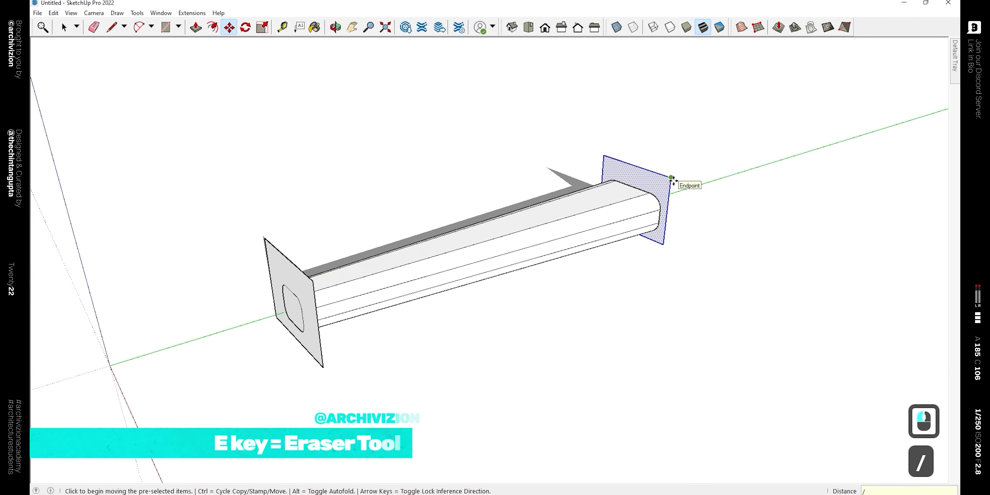
{"action": "key", "text": "Return"}
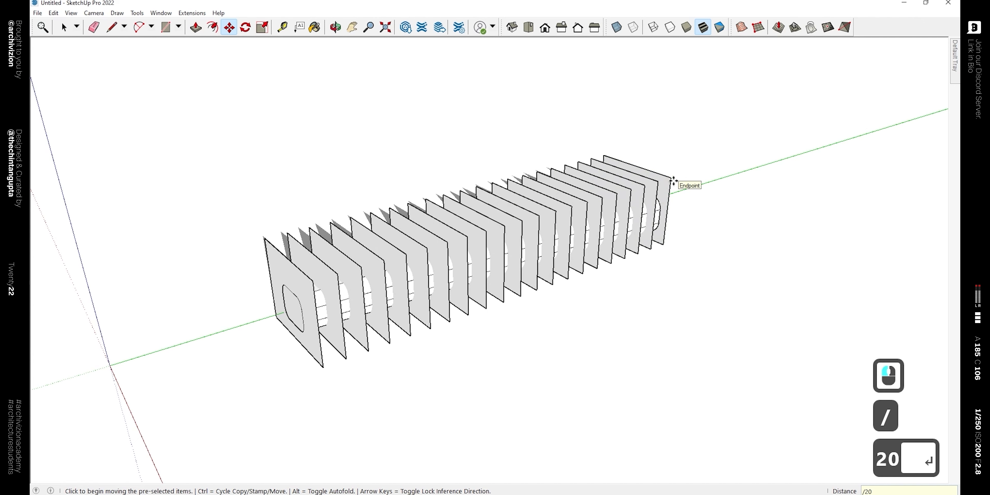
{"action": "key", "text": "space"}
Intersect the faces of all the rectangles and the bar component with the selection.
{"action": "middle_click_drag", "start_coordinate": [673, 181], "coordinate": [636, 405]}
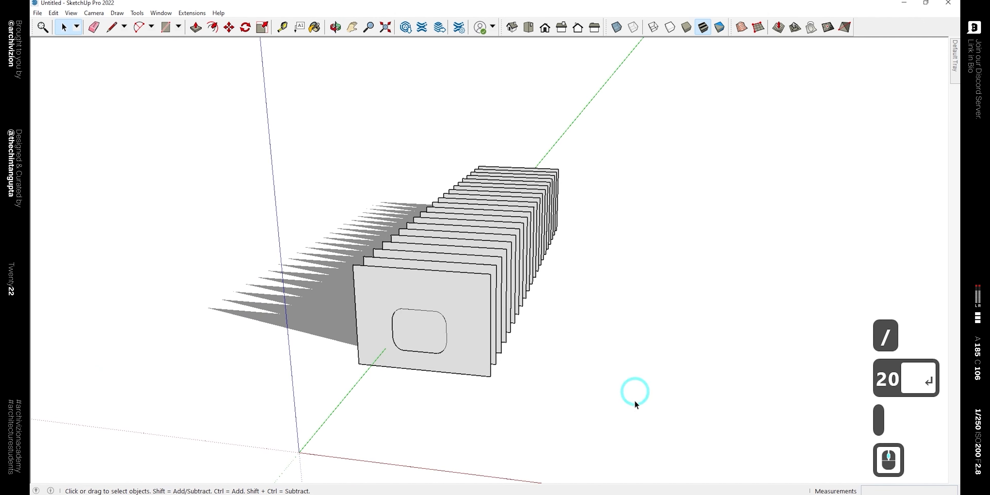
{"action": "left_click_drag", "start_coordinate": [282, 74], "coordinate": [283, 74]}
{"action": "right_click", "coordinate": [496, 191]}
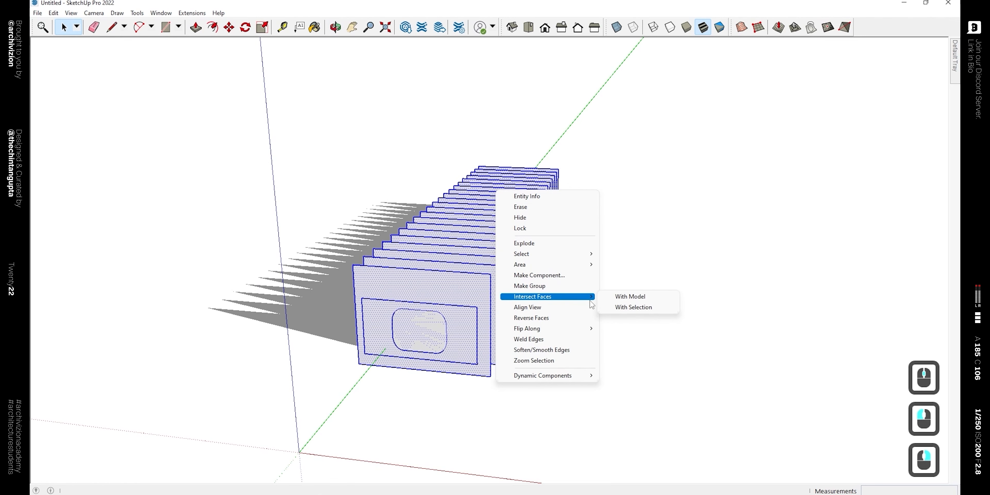
{"action": "left_click", "coordinate": [615, 308]}
{"action": "left_click", "coordinate": [669, 331]}
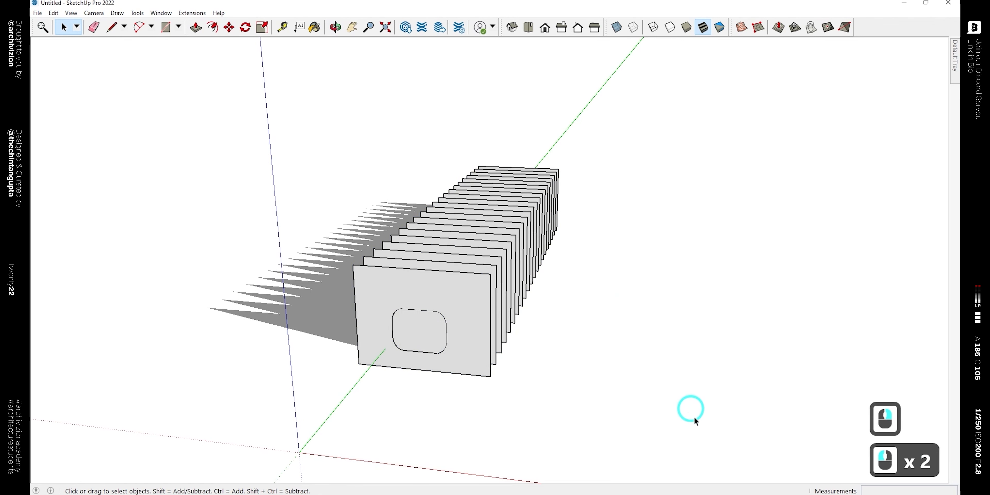
Delete the outer parts of all the rectangles around the bar, keeping only the rounded cross-section slices.
{"action": "middle_click_drag", "start_coordinate": [625, 343], "coordinate": [717, 340]}
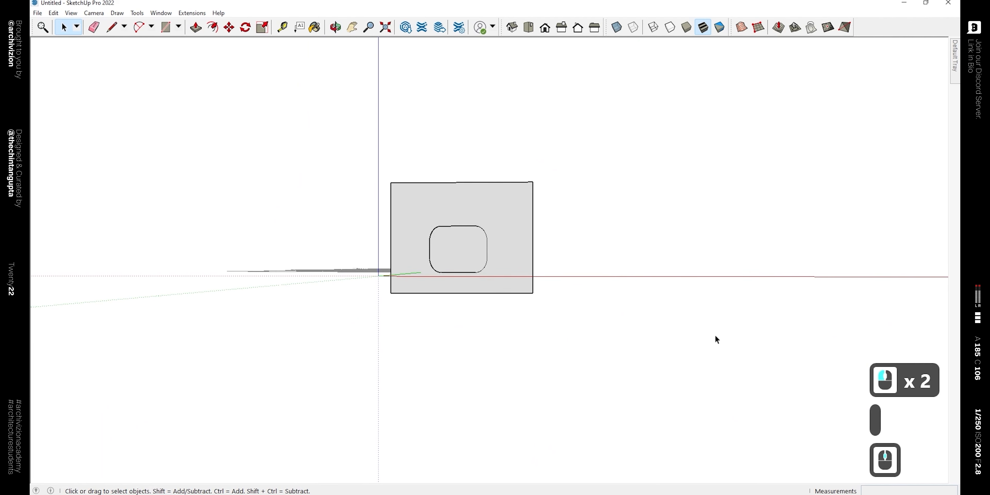
{"action": "left_click_drag", "start_coordinate": [275, 295], "coordinate": [276, 294]}
{"action": "key", "text": "Delete"}
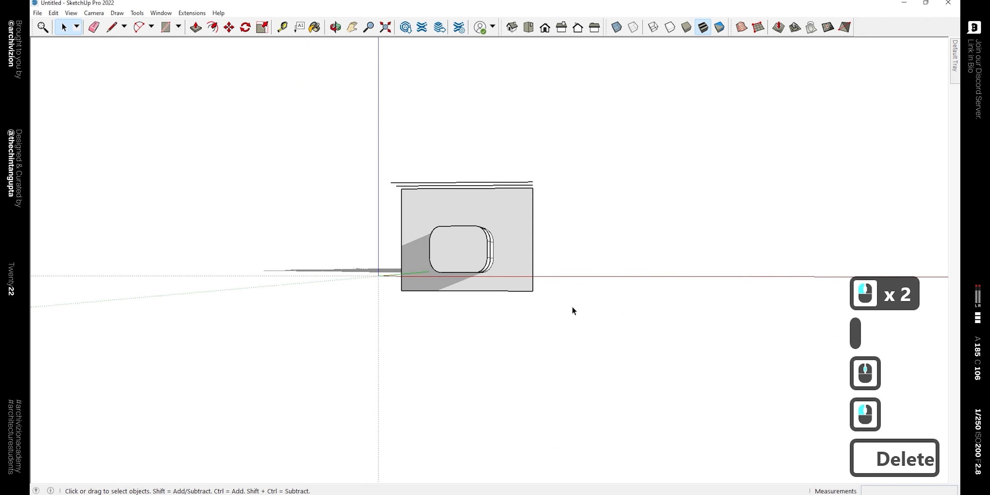
{"action": "left_click_drag", "start_coordinate": [400, 289], "coordinate": [378, 282]}
{"action": "key", "text": "Delete"}
{"action": "middle_click_drag", "start_coordinate": [603, 238], "coordinate": [585, 233]}
{"action": "left_click_drag", "start_coordinate": [288, 148], "coordinate": [288, 147]}
{"action": "key", "text": "Delete"}
Select all the cross-section slices without the bar component and cut them.
{"action": "middle_click_drag", "start_coordinate": [596, 216], "coordinate": [561, 332]}
{"action": "left_click_drag", "start_coordinate": [208, 95], "coordinate": [650, 370]}
{"action": "left_click", "coordinate": [341, 322], "text": "shift"}
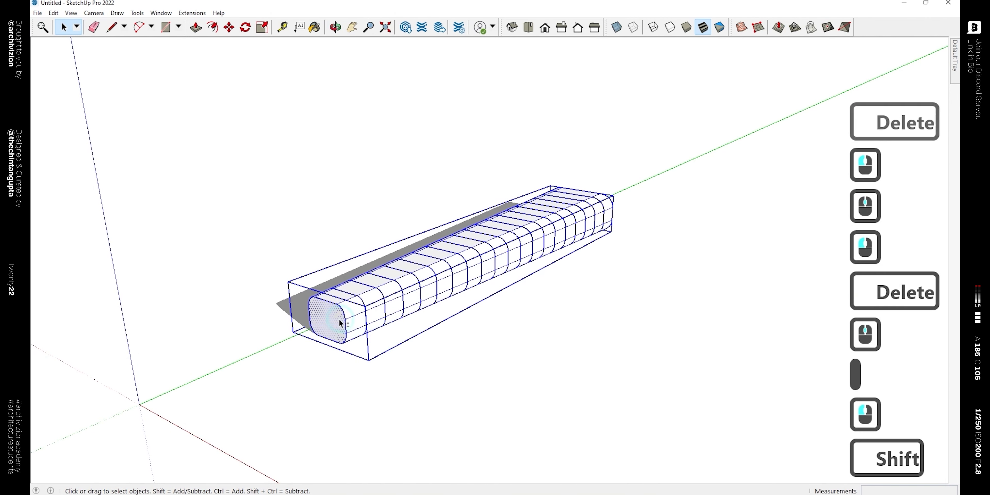
{"action": "left_click", "coordinate": [377, 358], "text": "shift"}
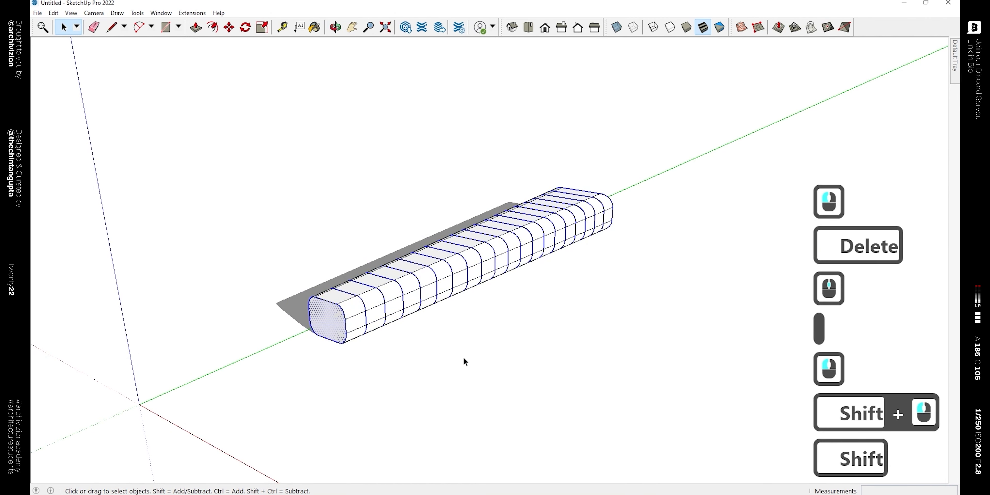
{"action": "key", "text": "ctrl+x"}
Open the bar component for editing and delete the end faces at both ends.
{"action": "double_click", "coordinate": [346, 292]}
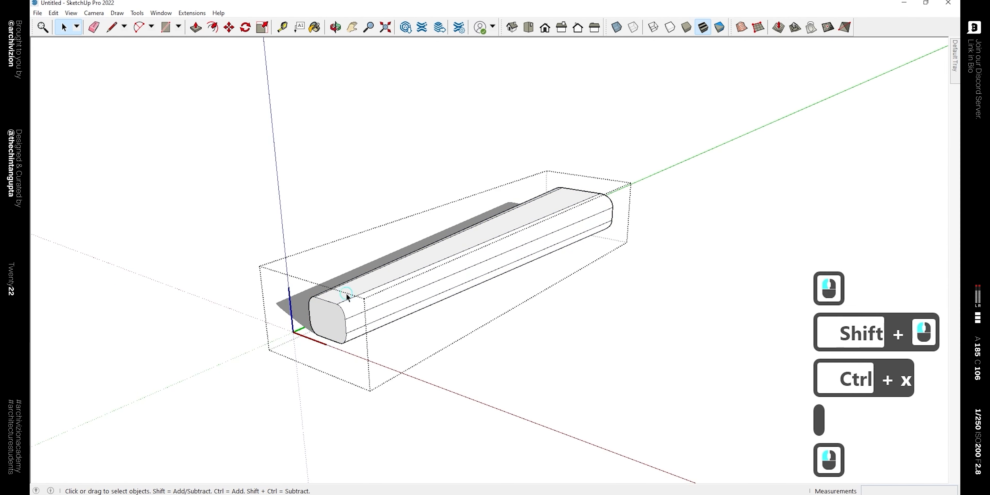
{"action": "scroll", "coordinate": [342, 304], "scroll_direction": "up", "scroll_amount": 3}
{"action": "left_click", "coordinate": [337, 324]}
{"action": "key", "text": "Delete"}
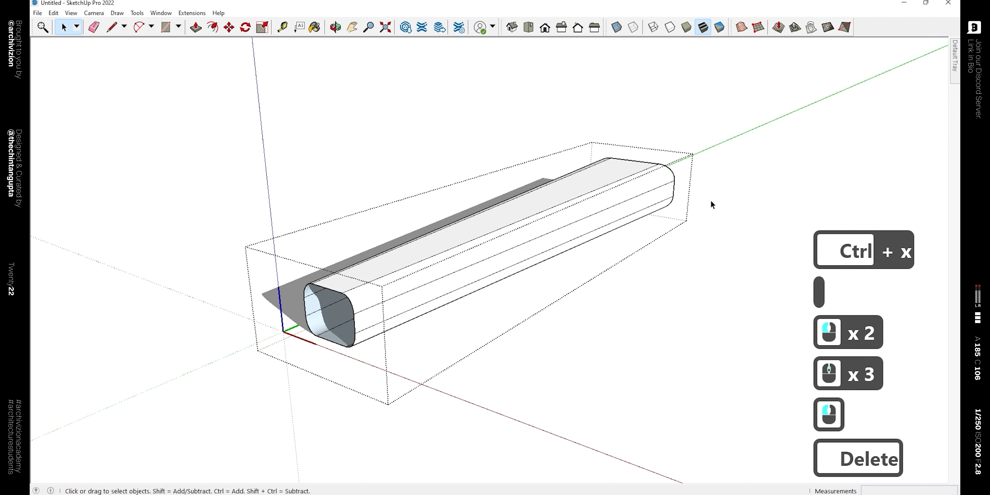
{"action": "middle_click_drag", "start_coordinate": [710, 204], "coordinate": [565, 342]}
{"action": "left_click", "coordinate": [598, 330]}
{"action": "key", "text": "Delete"}
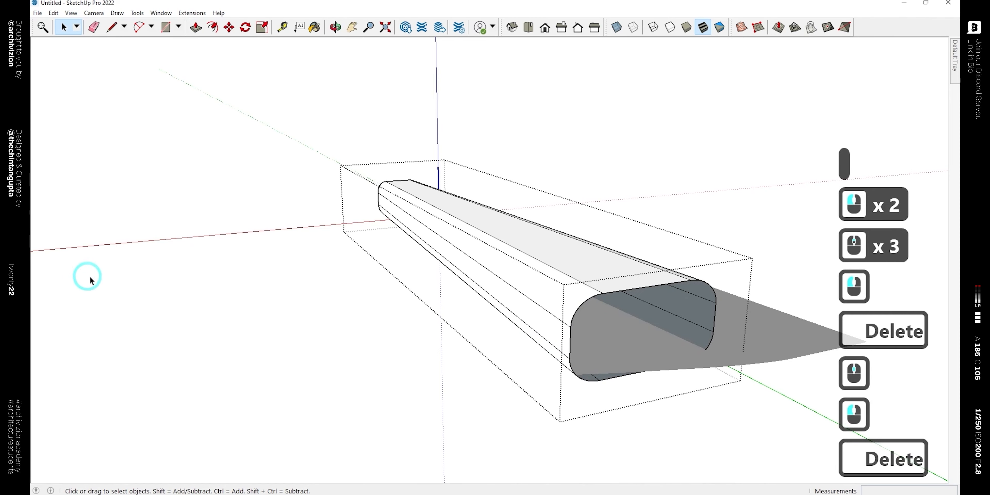
Paste the cut slices in place inside the bar component and finish editing the component.
{"action": "middle_click_drag", "start_coordinate": [91, 281], "coordinate": [646, 310]}
{"action": "left_click", "coordinate": [71, 13]}
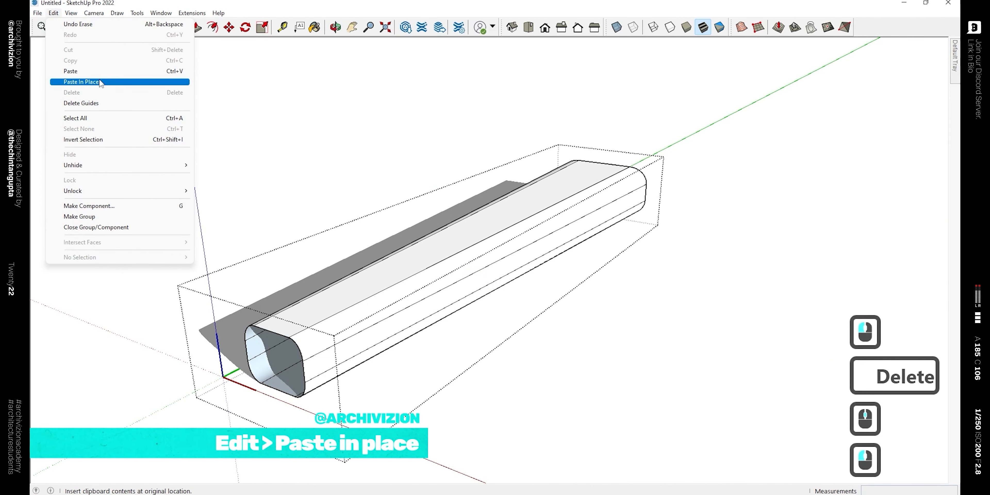
{"action": "left_click", "coordinate": [81, 81]}
{"action": "key", "text": "space"}
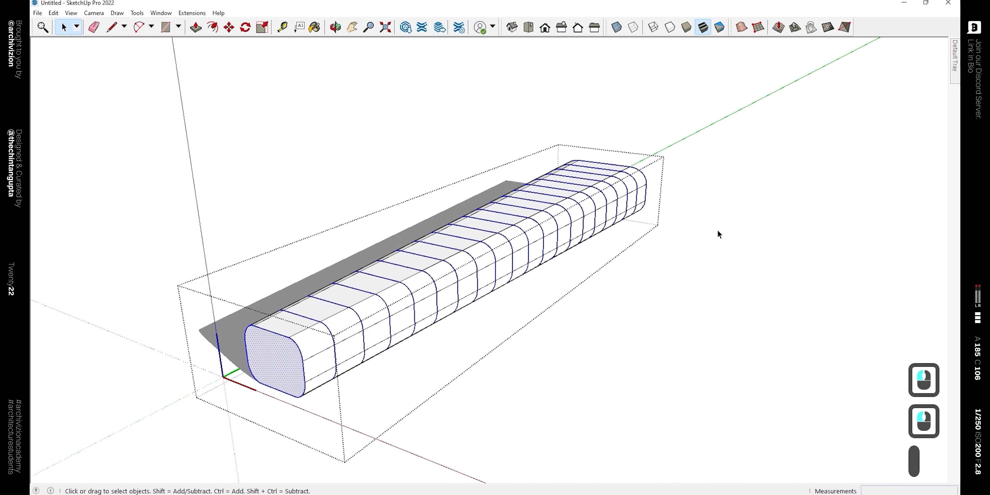
{"action": "scroll", "coordinate": [718, 230], "scroll_direction": "down", "scroll_amount": 4}
{"action": "left_click", "coordinate": [714, 278]}
{"action": "middle_click_drag", "start_coordinate": [726, 235], "coordinate": [720, 294]}
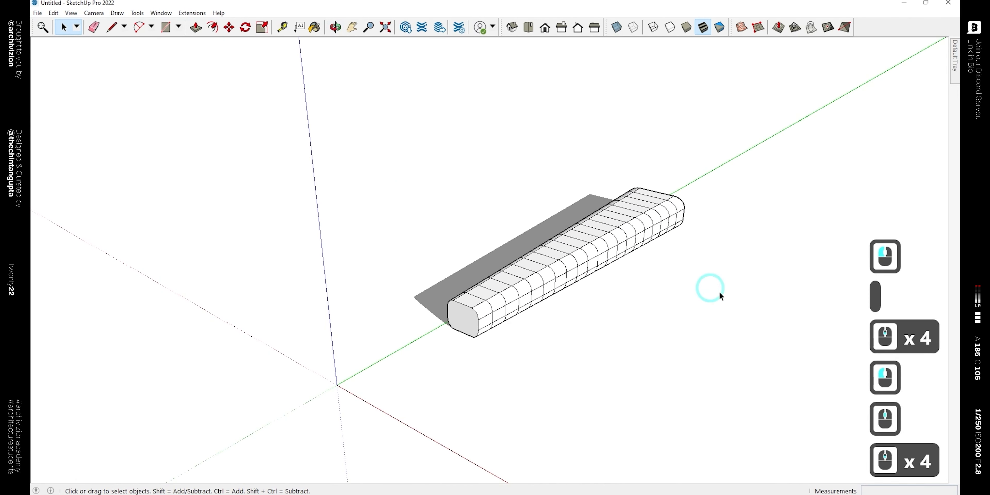
Move the sliced bar component about 17 m farther from the origin along the green axis.
{"action": "left_click", "coordinate": [557, 269]}
{"action": "middle_click_drag", "start_coordinate": [331, 140], "coordinate": [303, 172], "text": "shift"}
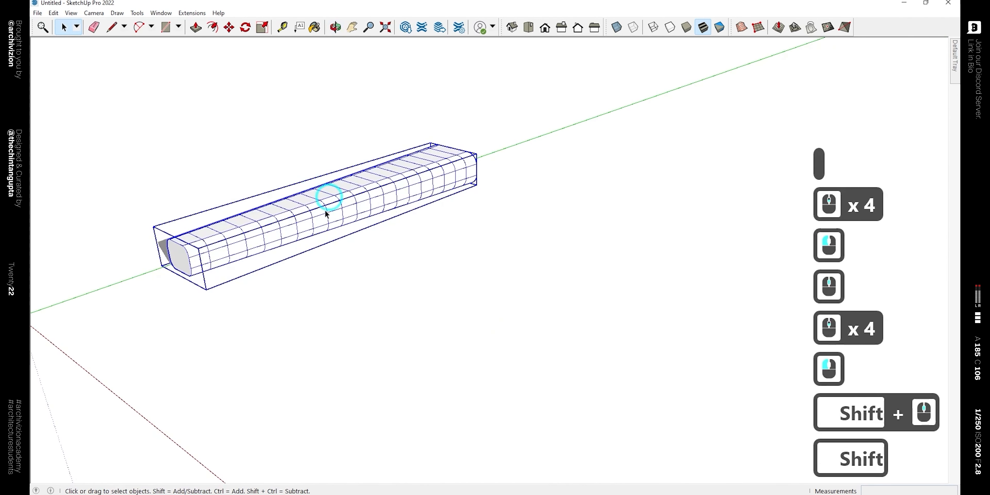
{"action": "key", "text": "m"}
{"action": "left_click", "coordinate": [206, 289]}
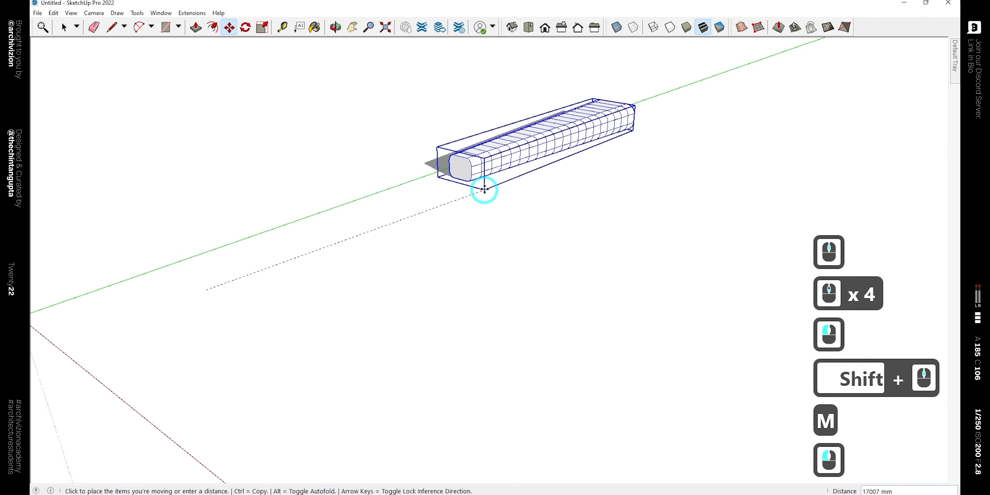
{"action": "left_click", "coordinate": [499, 223]}
Copy the bar about 26.5 m back along the green axis and flip the copy along the component's green axis.
{"action": "key", "text": "m"}
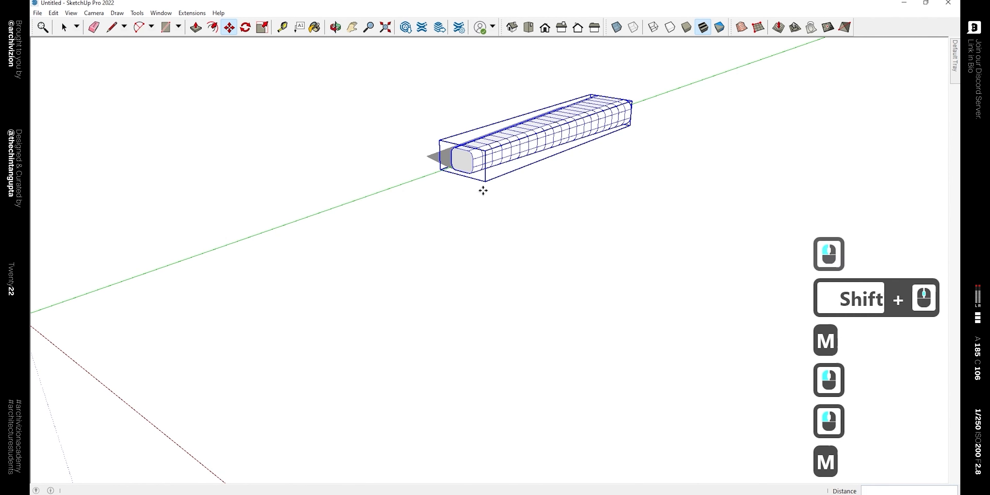
{"action": "key", "text": "ctrl"}
{"action": "left_click", "coordinate": [485, 181]}
{"action": "left_click", "coordinate": [121, 322]}
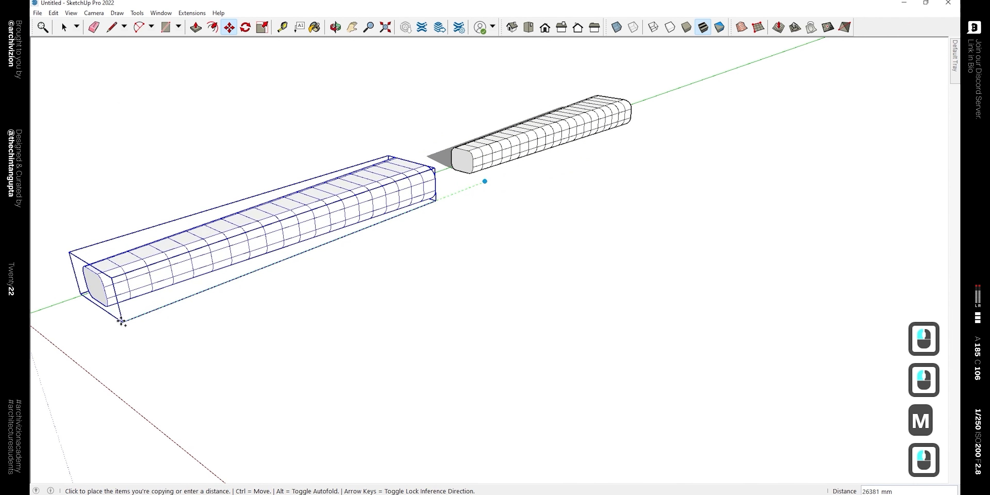
{"action": "right_click", "coordinate": [277, 233]}
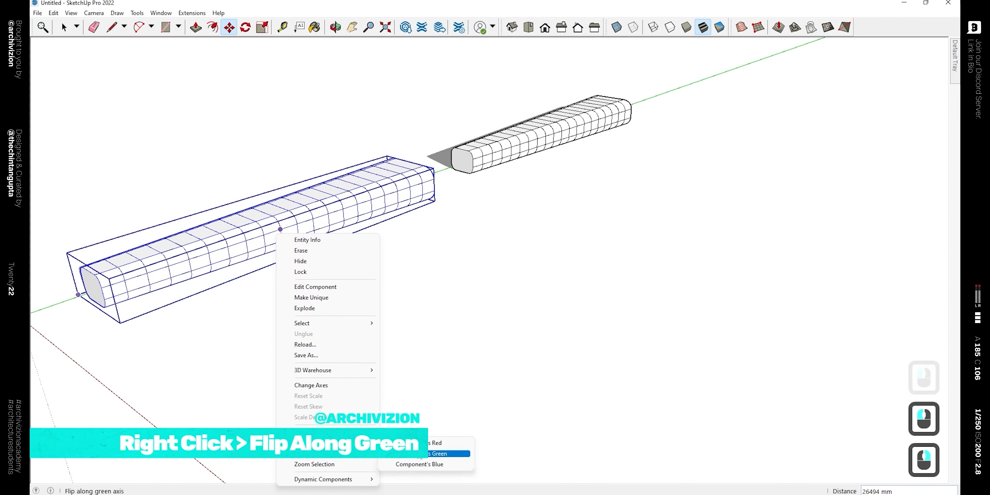
{"action": "left_click", "coordinate": [448, 454]}
Try to move the flipped copy so that its end meets the near end of the original bar.
{"action": "scroll", "coordinate": [468, 181], "scroll_direction": "up", "scroll_amount": 9}
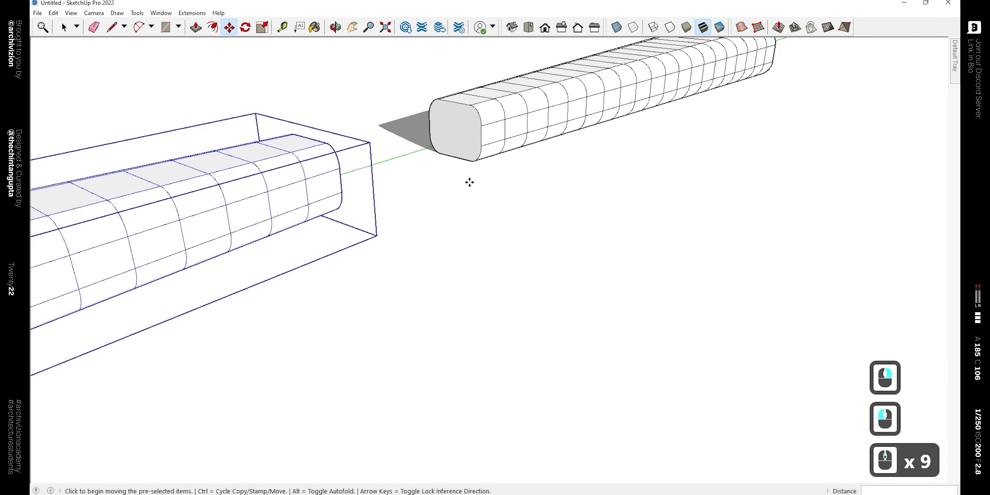
{"action": "middle_click_drag", "start_coordinate": [469, 181], "coordinate": [274, 138]}
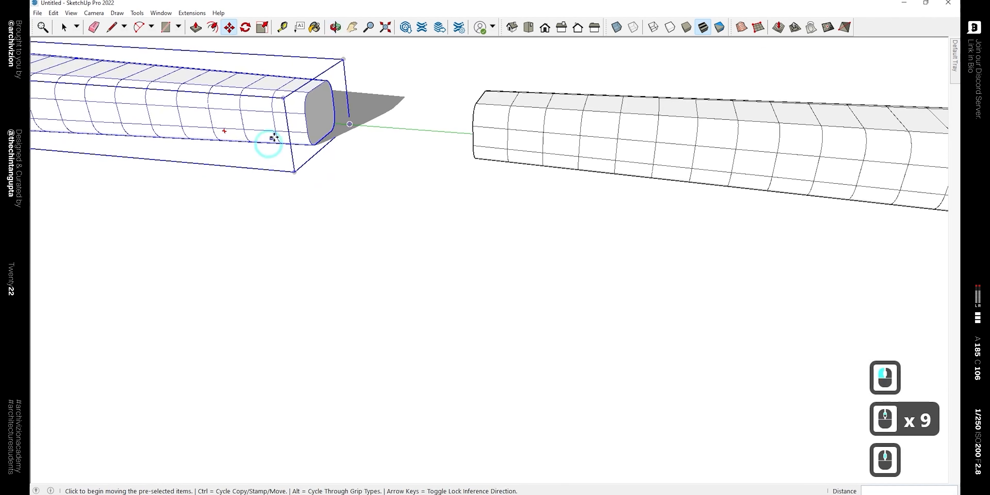
{"action": "left_click", "coordinate": [311, 92]}
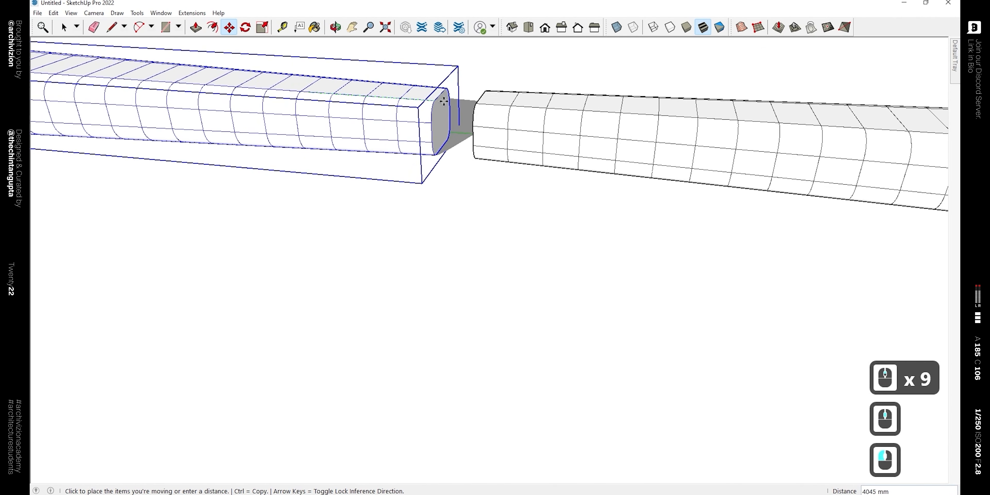
{"action": "left_click", "coordinate": [491, 229]}
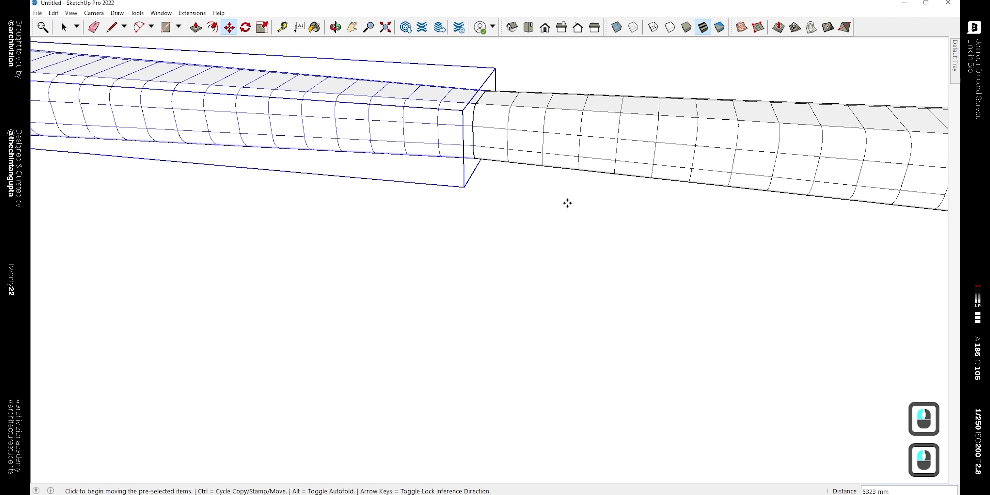
{"action": "scroll", "coordinate": [548, 180], "scroll_direction": "up", "scroll_amount": 4}
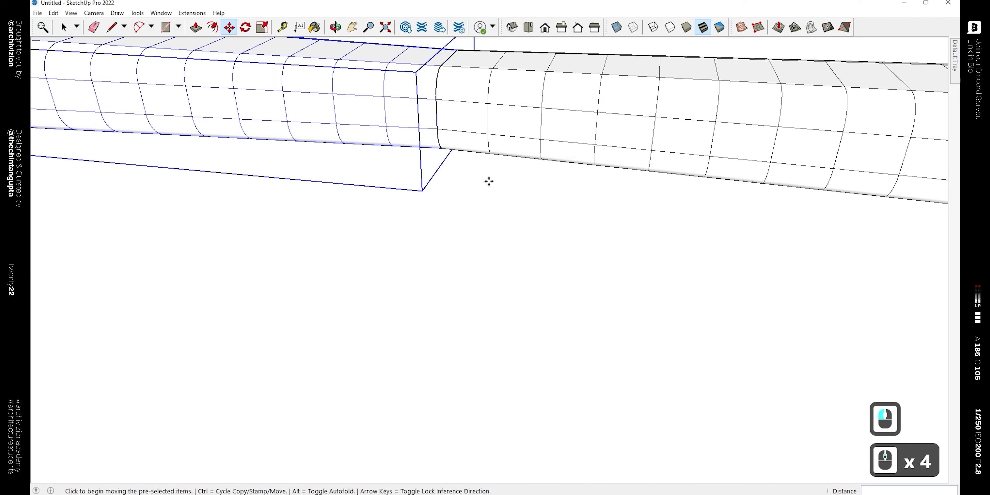
{"action": "key", "text": "ctrl+z"}
{"action": "key", "text": "space"}
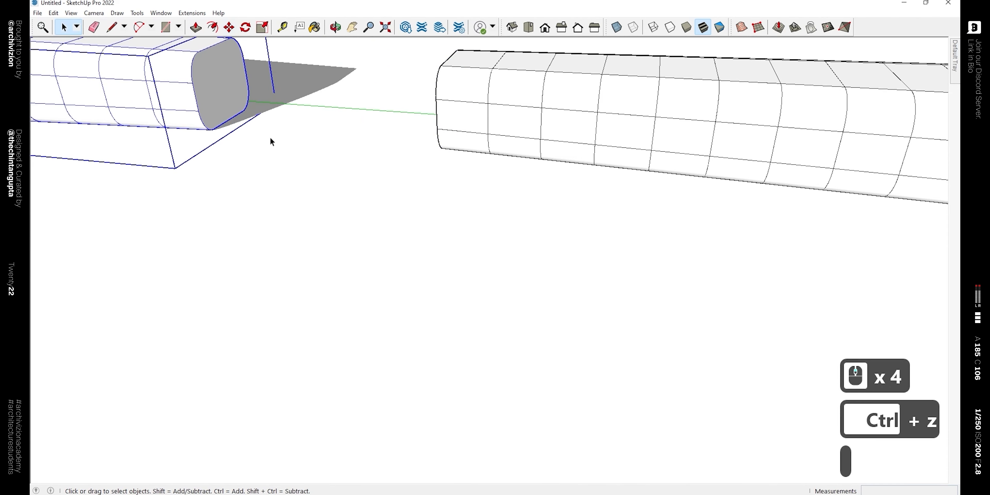
Try deleting the near end face inside the original bar component.
{"action": "middle_click_drag", "start_coordinate": [320, 164], "coordinate": [632, 137]}
{"action": "triple_click", "coordinate": [400, 124]}
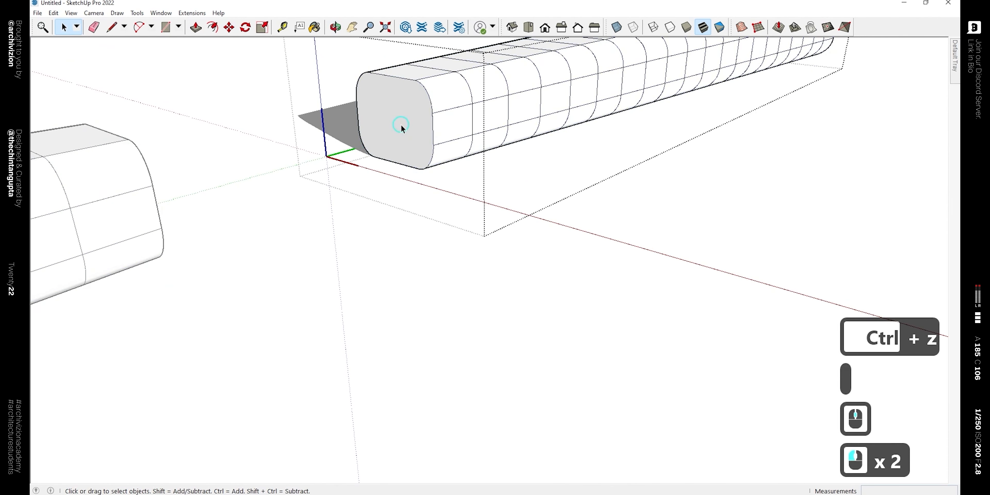
{"action": "left_click", "coordinate": [415, 144]}
{"action": "key", "text": "Delete"}
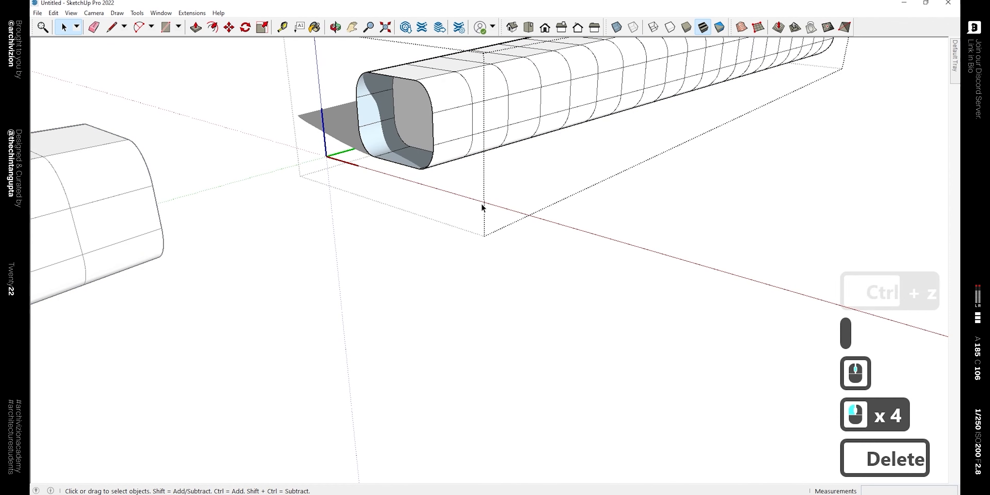
{"action": "middle_click_drag", "start_coordinate": [481, 208], "coordinate": [254, 154]}
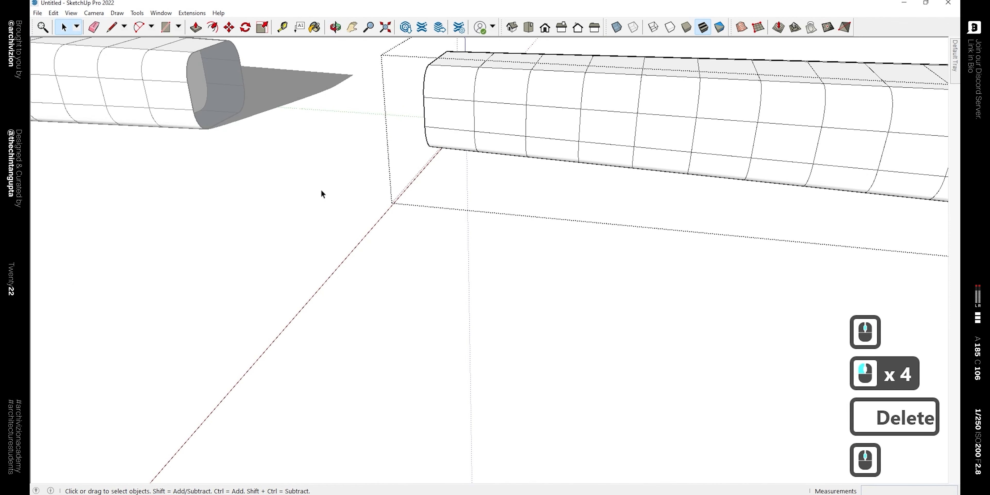
{"action": "middle_click_drag", "start_coordinate": [299, 181], "coordinate": [400, 184]}
{"action": "key", "text": "ctrl+z"}
{"action": "middle_click_drag", "start_coordinate": [330, 186], "coordinate": [440, 262]}
{"action": "key", "text": "Escape"}
Make the original bar component unique and delete its end face facing the flipped copy.
{"action": "right_click", "coordinate": [450, 159]}
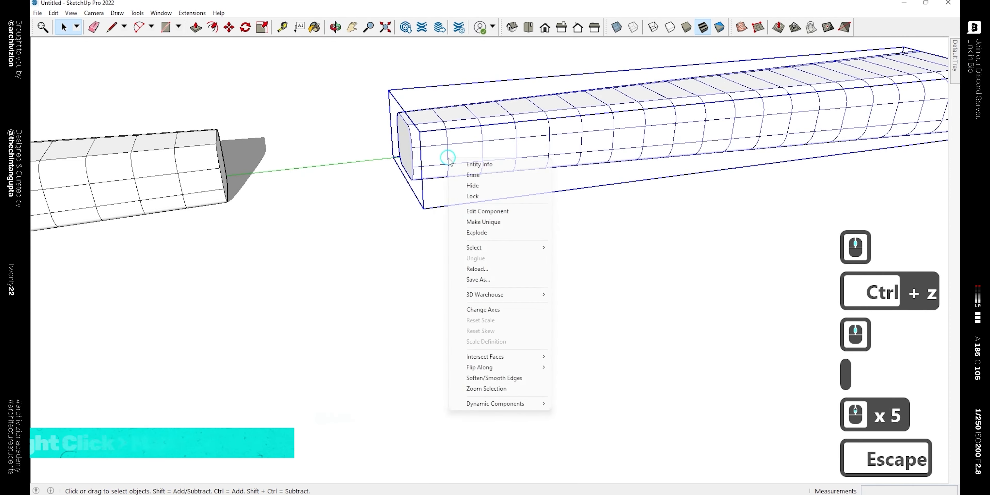
{"action": "left_click", "coordinate": [498, 223]}
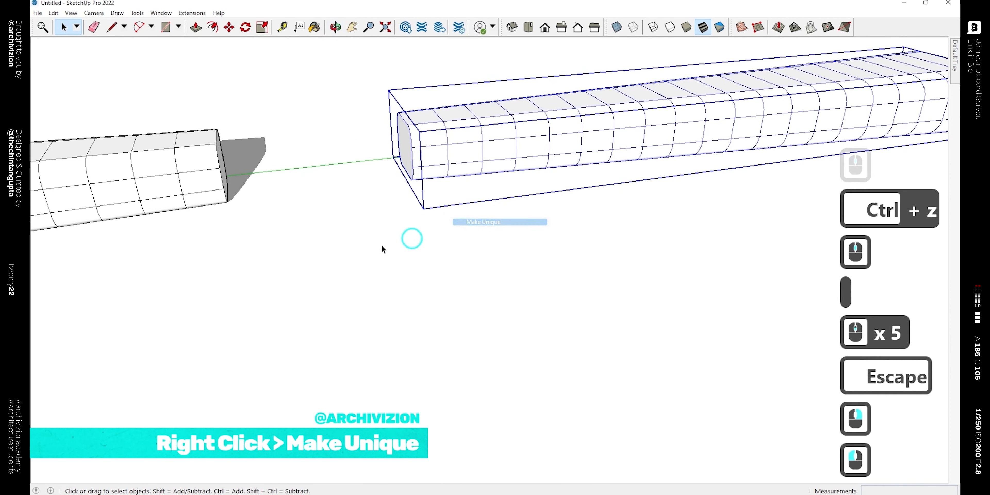
{"action": "middle_click_drag", "start_coordinate": [383, 247], "coordinate": [406, 161]}
{"action": "double_click", "coordinate": [405, 158]}
{"action": "left_click", "coordinate": [405, 160]}
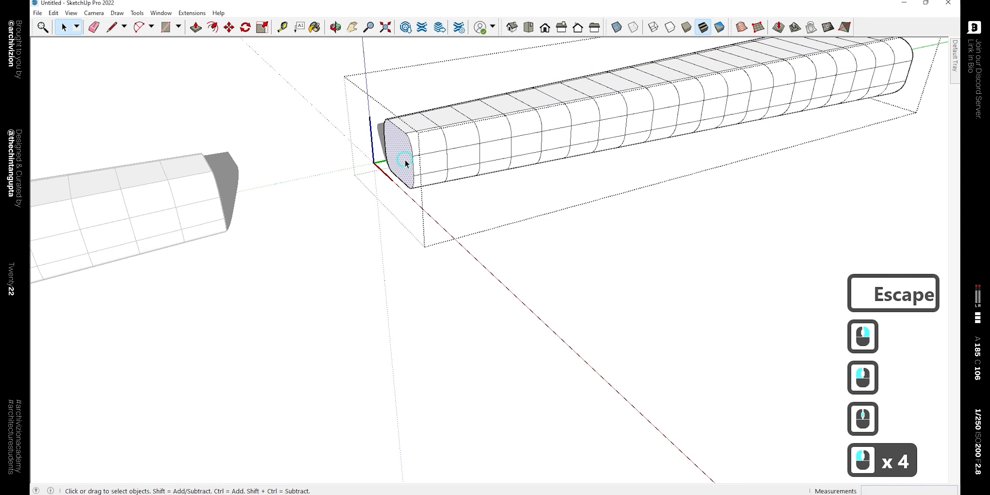
{"action": "key", "text": "Delete"}
{"action": "middle_click_drag", "start_coordinate": [484, 261], "coordinate": [559, 276]}
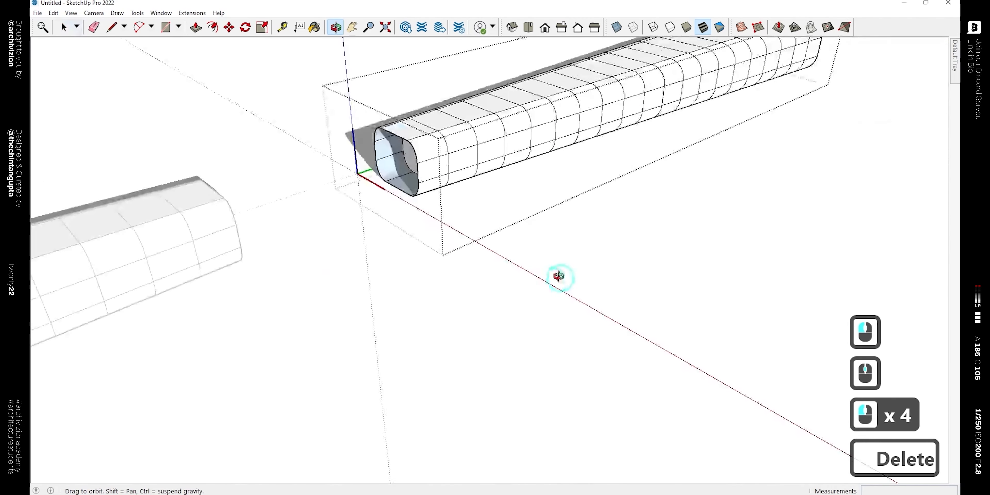
{"action": "key", "text": "Escape"}
{"action": "left_click", "coordinate": [433, 301]}
Move the flipped copy along the green axis so its end corner meets the matching corner of the other bar's open end.
{"action": "scroll", "coordinate": [432, 288], "scroll_direction": "down", "scroll_amount": 8}
{"action": "middle_click_drag", "start_coordinate": [428, 293], "coordinate": [290, 211]}
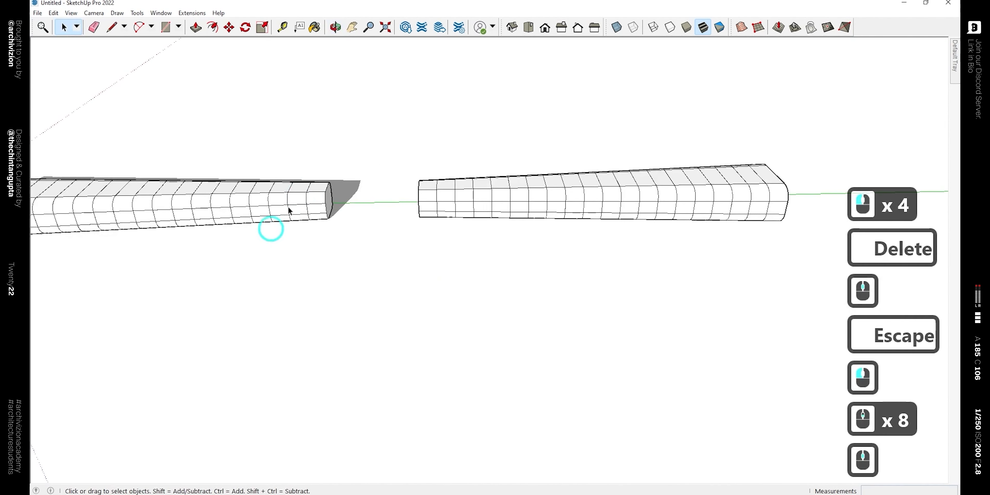
{"action": "left_click", "coordinate": [310, 199]}
{"action": "scroll", "coordinate": [353, 206], "scroll_direction": "up", "scroll_amount": 7}
{"action": "middle_click_drag", "start_coordinate": [354, 206], "coordinate": [260, 212]}
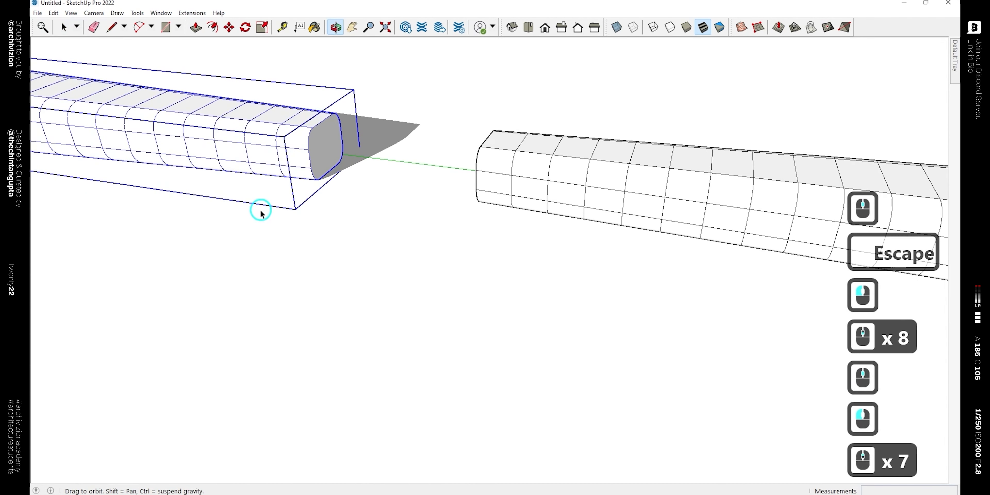
{"action": "key", "text": "m"}
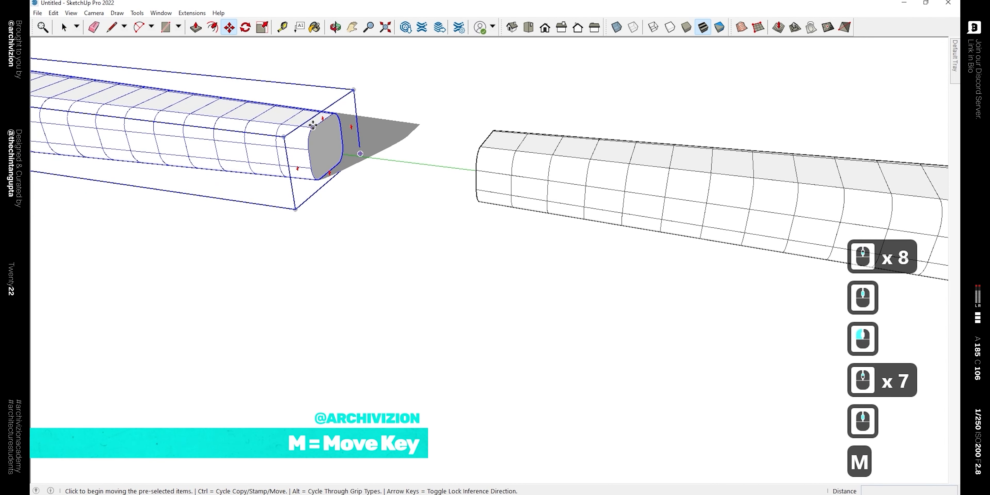
{"action": "scroll", "coordinate": [329, 137], "scroll_direction": "up", "scroll_amount": 3}
{"action": "scroll", "coordinate": [329, 137], "scroll_direction": "up", "scroll_amount": 3}
{"action": "left_click", "coordinate": [303, 116]}
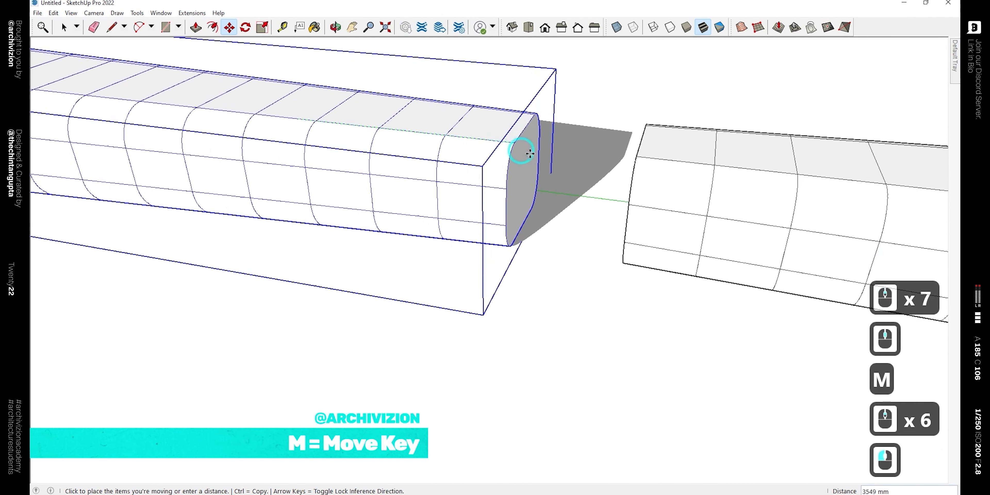
{"action": "left_click", "coordinate": [636, 153]}
{"action": "scroll", "coordinate": [541, 207], "scroll_direction": "down", "scroll_amount": 4}
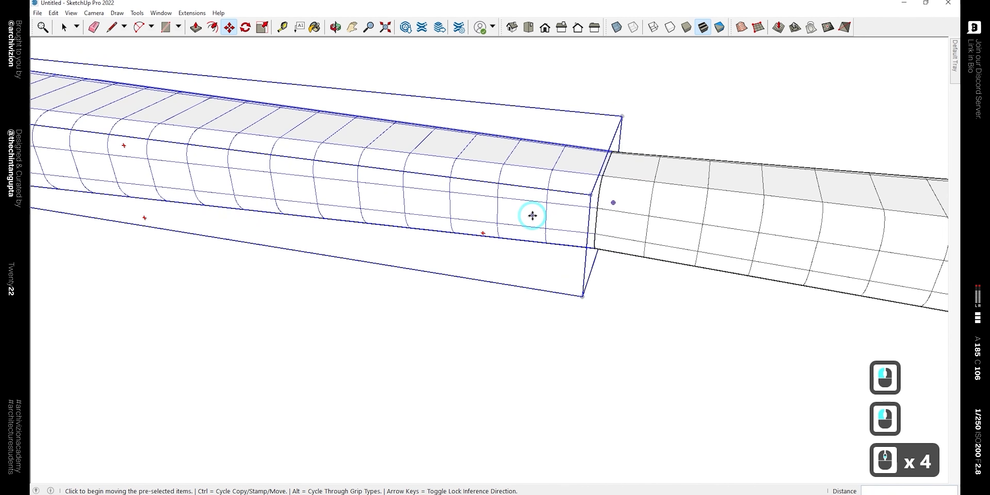
Select both joined bars and explode them into loose geometry.
{"action": "key", "text": "space"}
{"action": "left_click", "coordinate": [654, 323]}
{"action": "scroll", "coordinate": [617, 298], "scroll_direction": "down", "scroll_amount": 9}
{"action": "left_click", "coordinate": [610, 282]}
{"action": "right_click", "coordinate": [557, 253]}
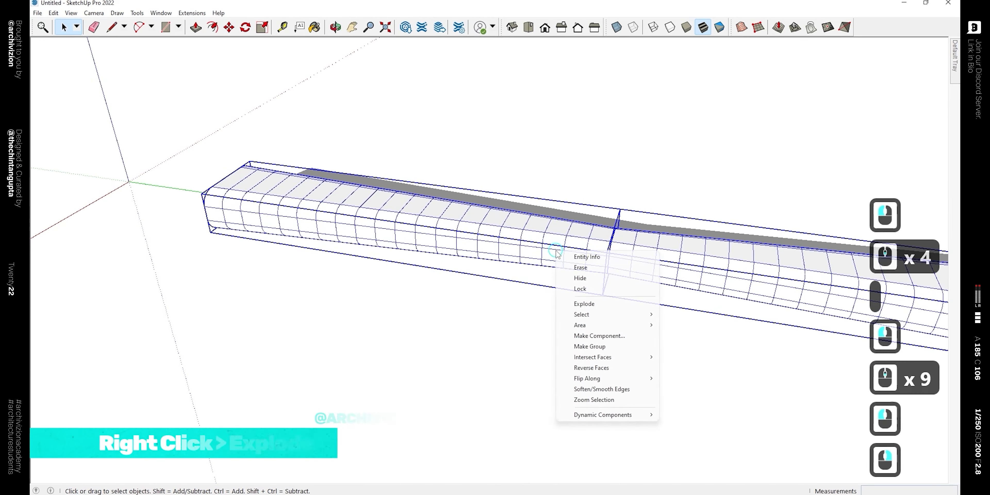
{"action": "left_click", "coordinate": [597, 304]}
Make the exploded geometry of both bars into one component with the default settings.
{"action": "scroll", "coordinate": [283, 150], "scroll_direction": "down", "scroll_amount": 4}
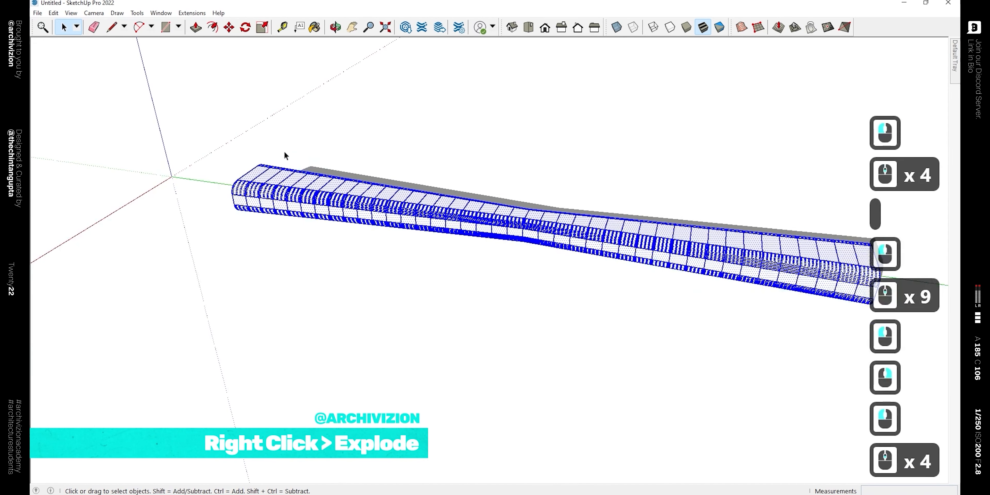
{"action": "middle_click_drag", "start_coordinate": [282, 154], "coordinate": [515, 183]}
{"action": "right_click", "coordinate": [557, 214]}
{"action": "left_click", "coordinate": [598, 282]}
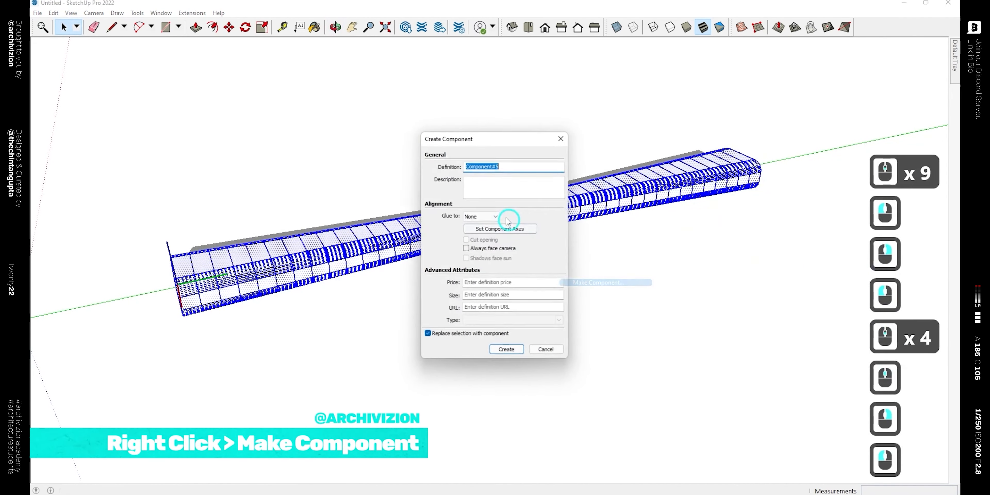
{"action": "left_click", "coordinate": [507, 353]}
{"action": "left_click", "coordinate": [641, 288]}
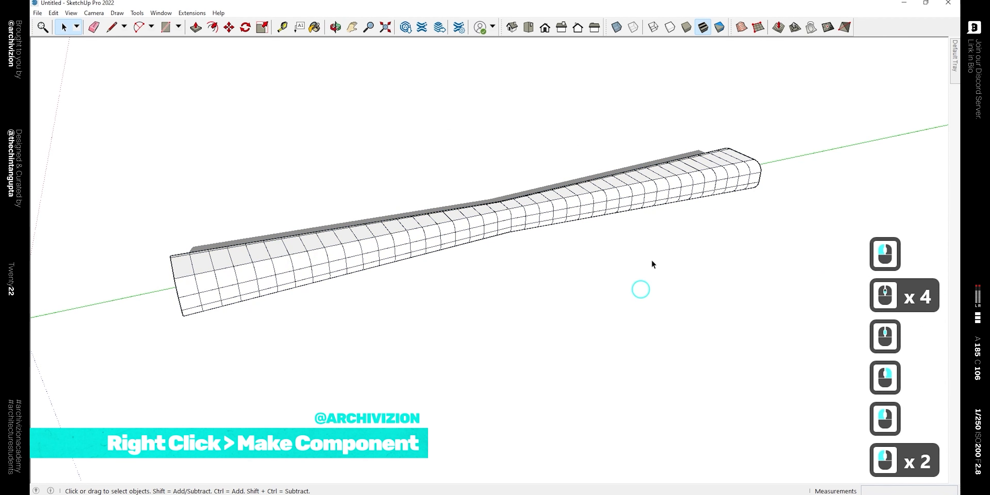
Open the joined ribbed bar component for editing and activate the Smoove tool.
{"action": "left_click", "coordinate": [676, 186]}
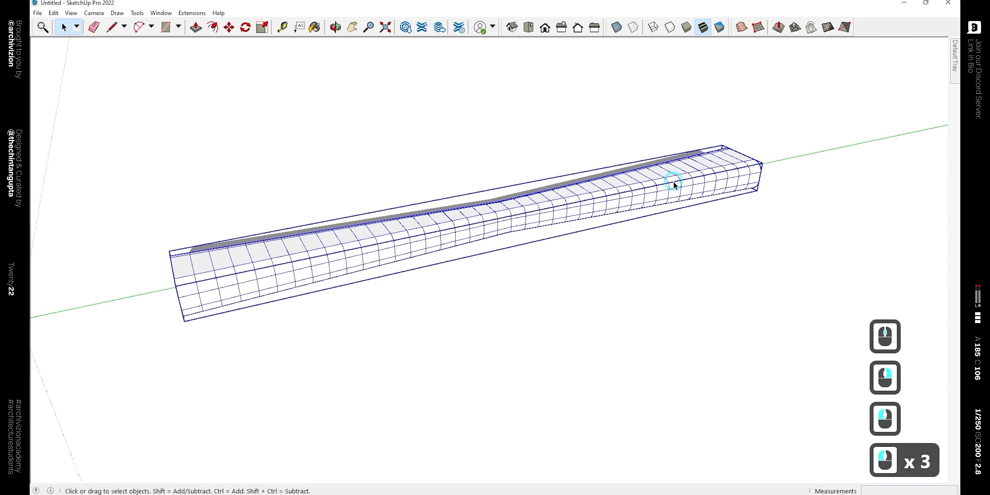
{"action": "double_click", "coordinate": [581, 211]}
{"action": "left_click", "coordinate": [779, 26]}
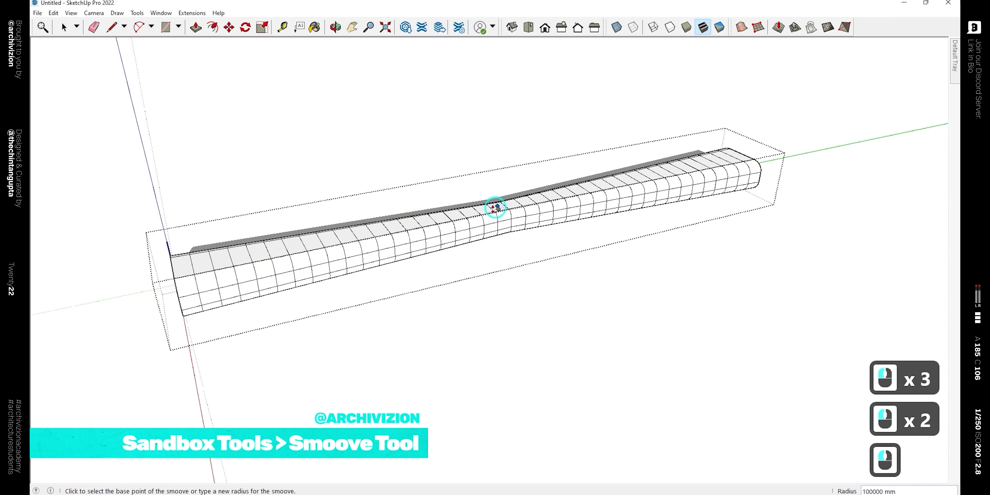
{"action": "key", "text": "Escape"}
{"action": "scroll", "coordinate": [668, 312], "scroll_direction": "down", "scroll_amount": 4}
{"action": "middle_click_drag", "start_coordinate": [556, 298], "coordinate": [605, 336]}
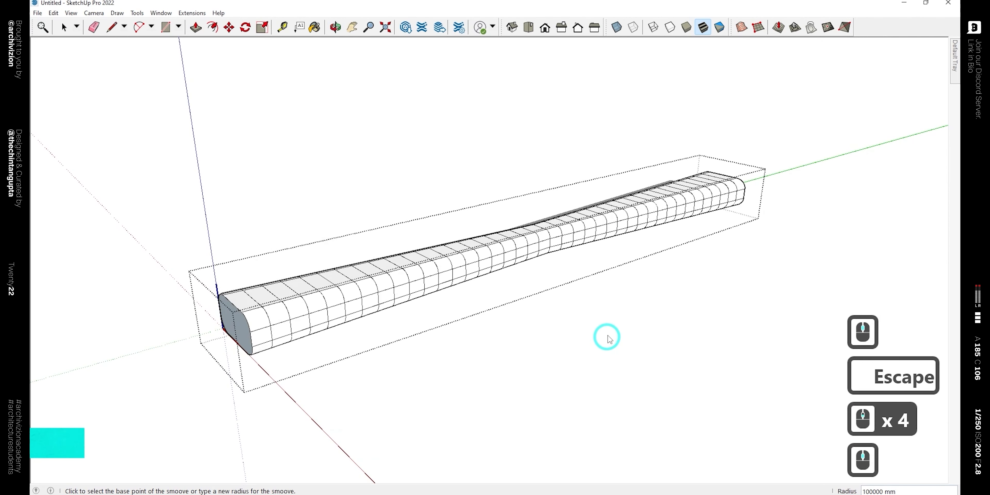
{"action": "scroll", "coordinate": [611, 288], "scroll_direction": "down", "scroll_amount": 12}
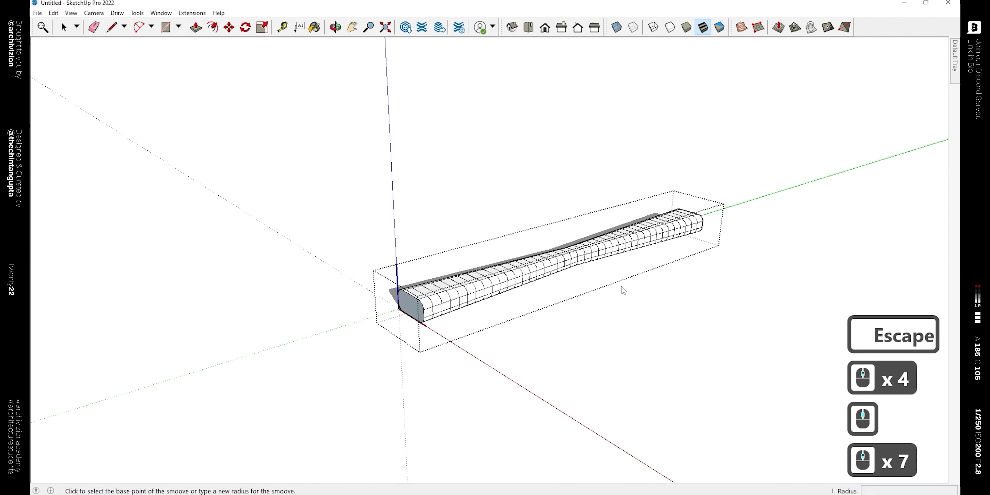
Try Smoove radii of 10000 mm and 100000 mm over the bar.
{"action": "left_click", "coordinate": [778, 28]}
{"action": "scroll", "coordinate": [620, 260], "scroll_direction": "down", "scroll_amount": 6}
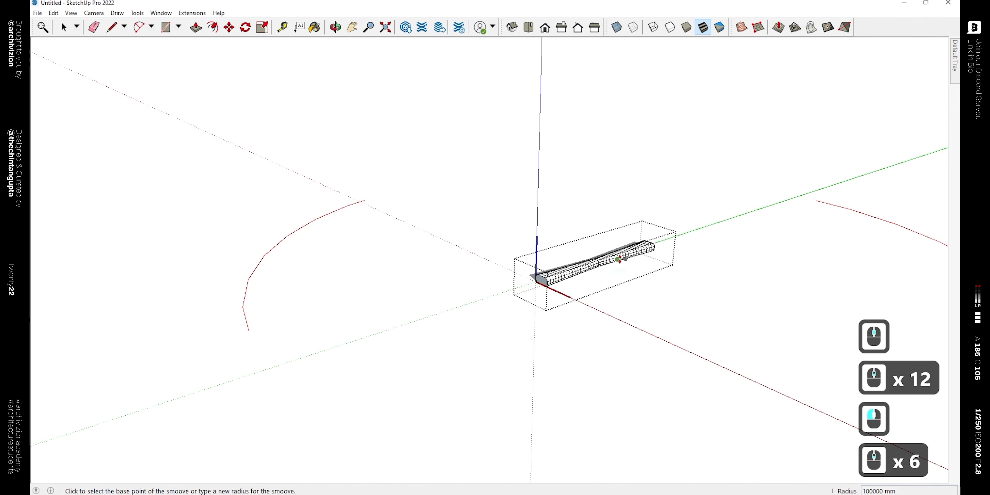
{"action": "type", "text": "10"}
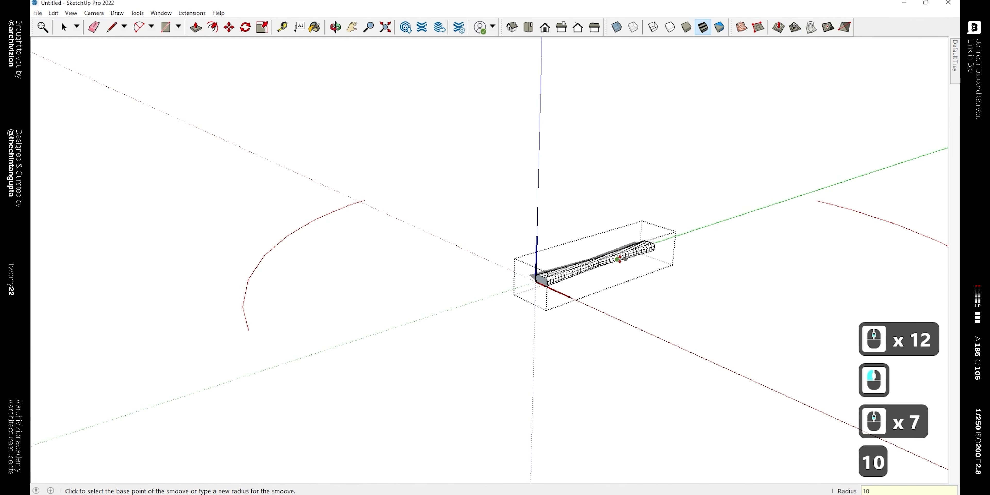
{"action": "key", "text": "Return"}
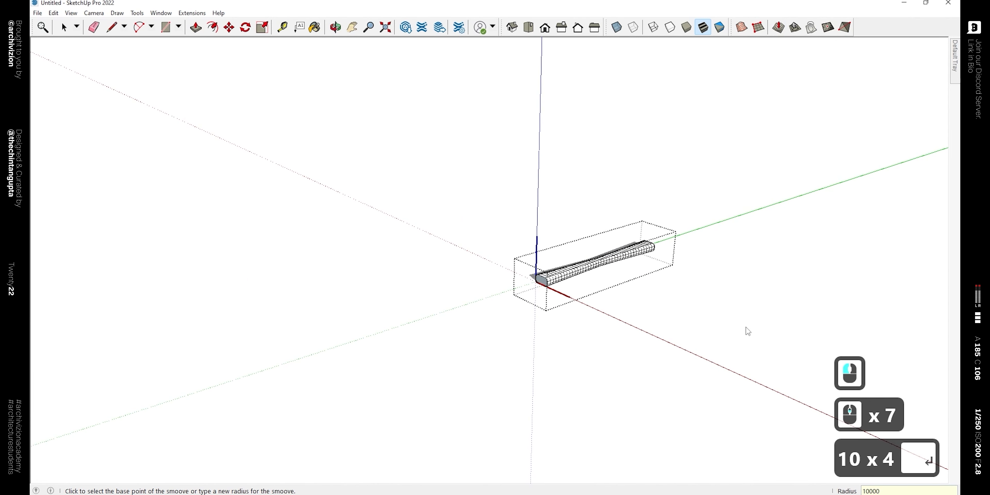
{"action": "scroll", "coordinate": [602, 281], "scroll_direction": "up", "scroll_amount": 10}
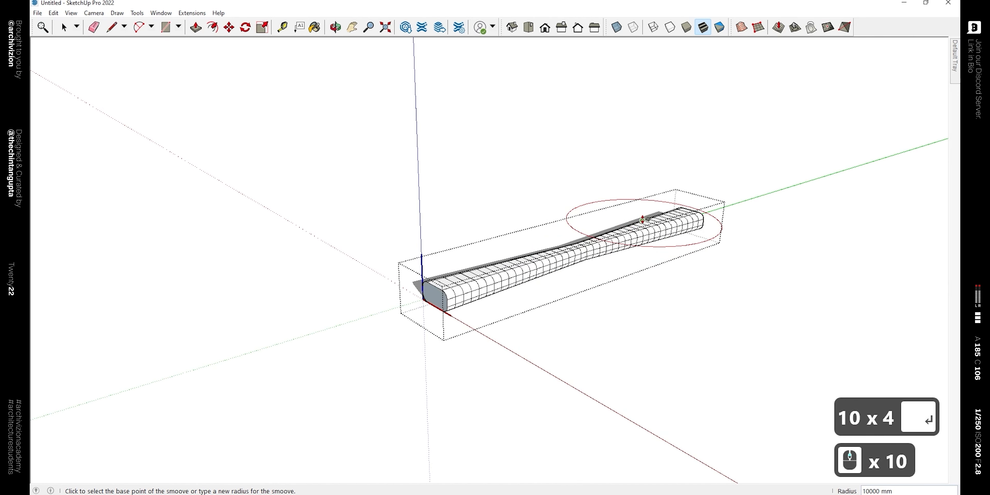
{"action": "type", "text": "1000"}
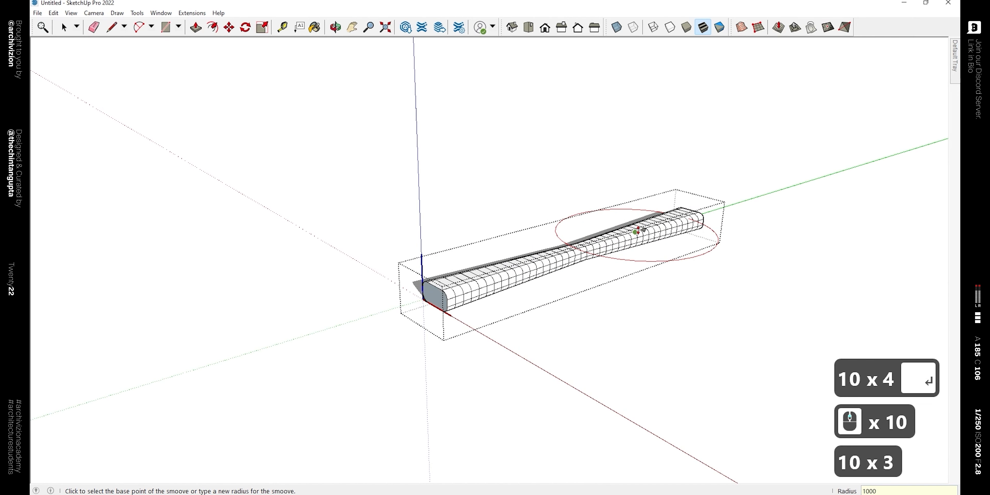
{"action": "type", "text": "00"}
{"action": "key", "text": "Return"}
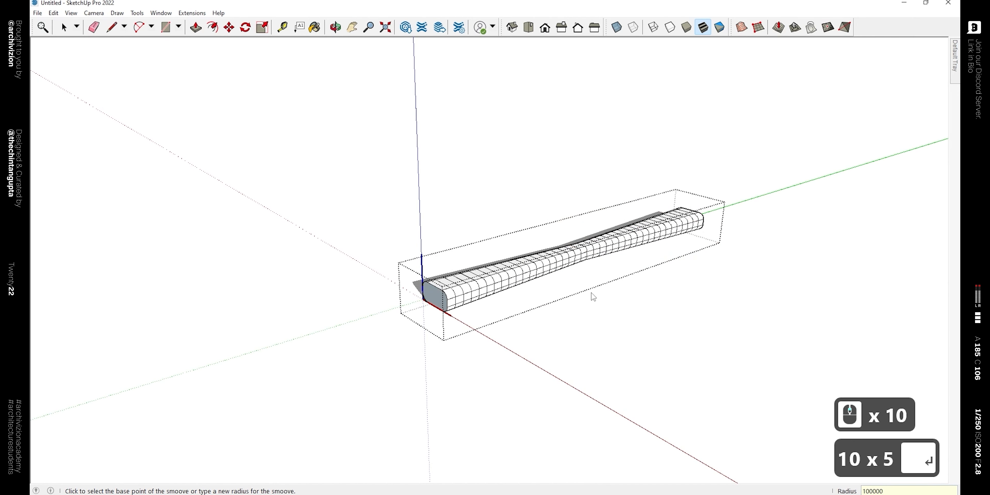
Set the Smoove radius to 20000 mm and raise the bar's top at mid-length by about 8300 mm.
{"action": "scroll", "coordinate": [593, 297], "scroll_direction": "down", "scroll_amount": 10}
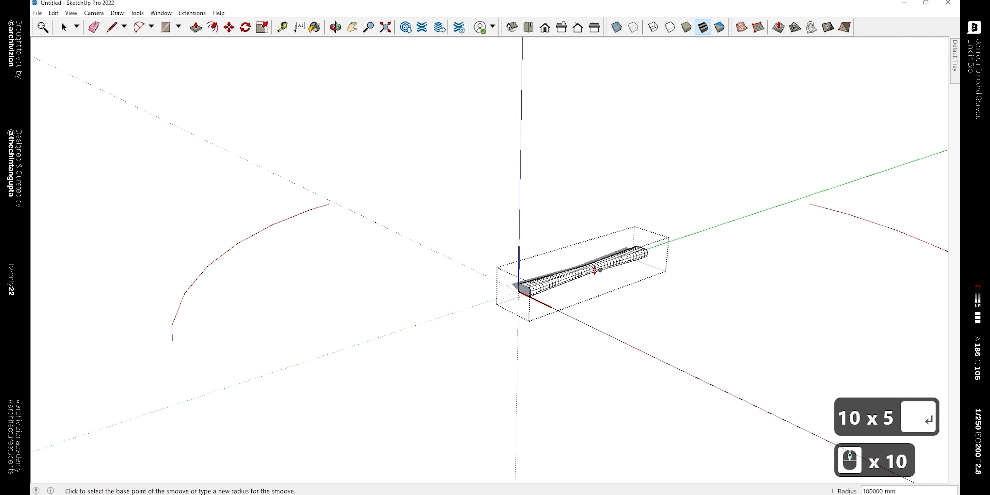
{"action": "type", "text": "20000"}
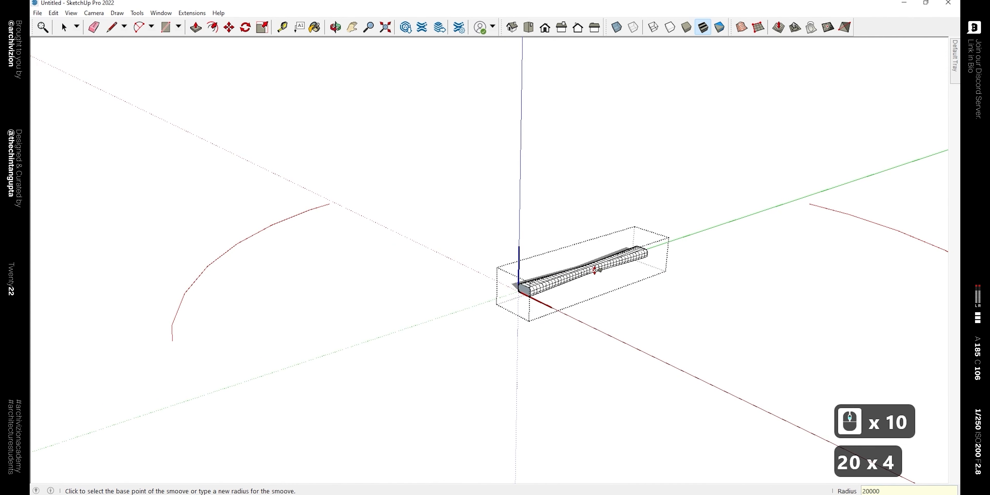
{"action": "key", "text": "Return"}
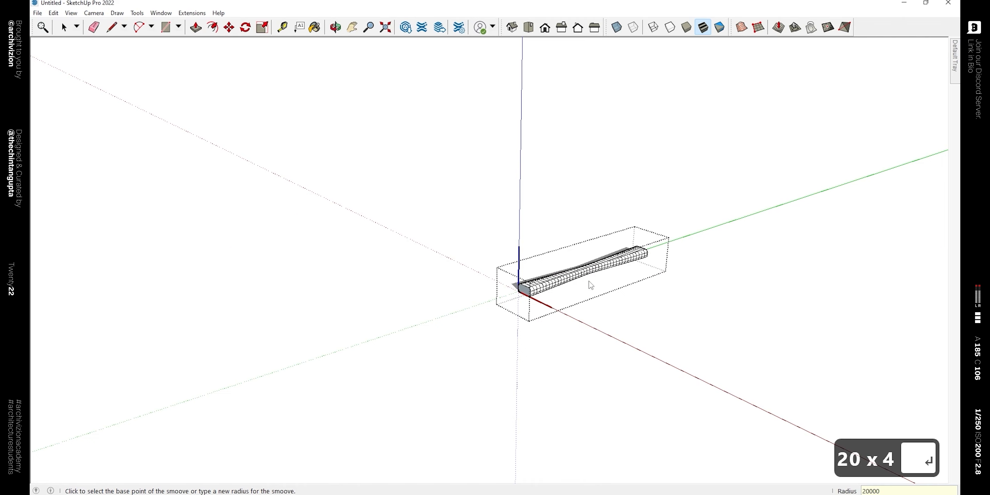
{"action": "scroll", "coordinate": [587, 264], "scroll_direction": "up", "scroll_amount": 13}
{"action": "middle_click", "coordinate": [501, 298]}
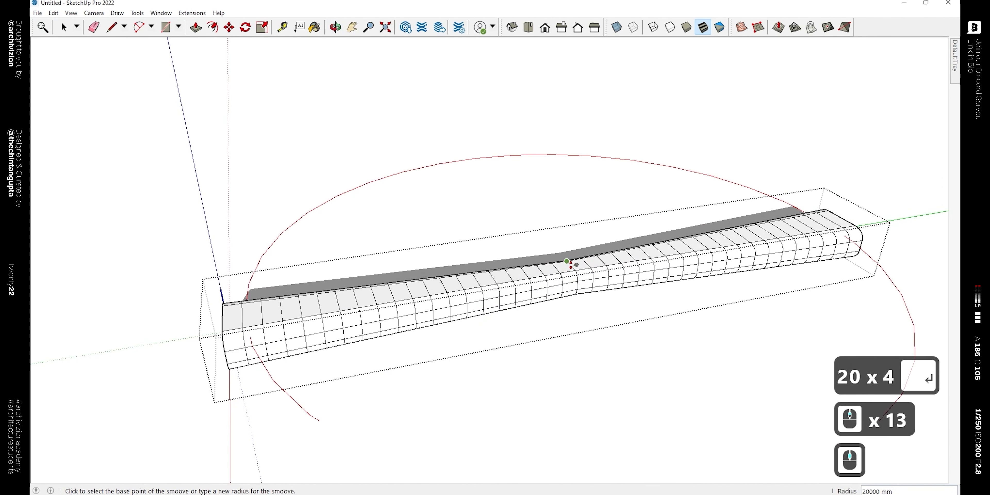
{"action": "scroll", "coordinate": [576, 267], "scroll_direction": "up", "scroll_amount": 3}
{"action": "left_click", "coordinate": [575, 265]}
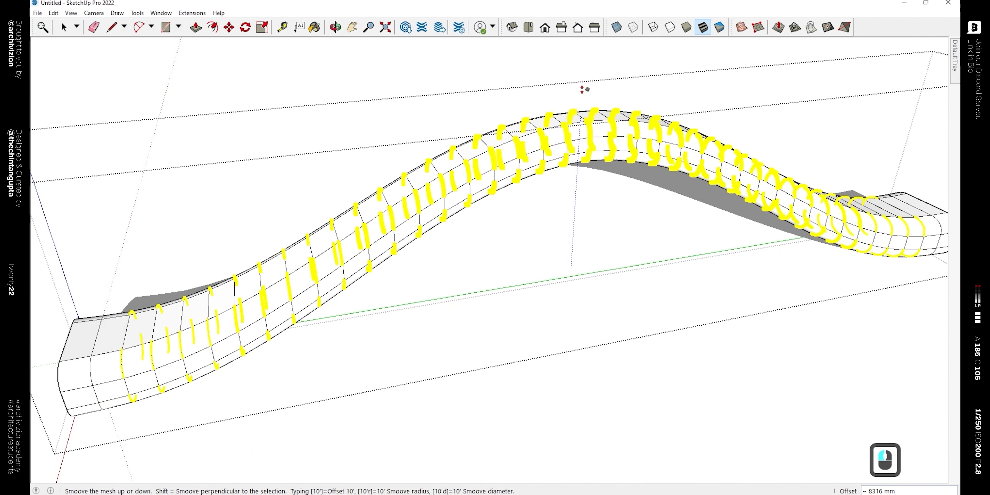
{"action": "left_click_drag", "start_coordinate": [582, 89], "coordinate": [583, 116]}
{"action": "scroll", "coordinate": [557, 246], "scroll_direction": "down", "scroll_amount": 12}
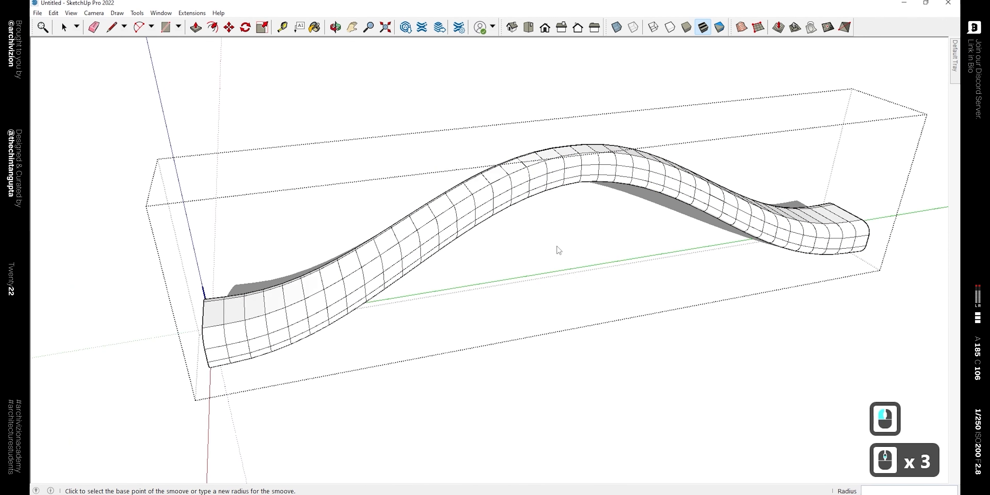
Leave component editing and rotate the arched bar 90 degrees about the green axis at the origin, from the blue toward the positive red axis.
{"action": "left_click", "coordinate": [248, 288]}
{"action": "middle_click_drag", "start_coordinate": [297, 253], "coordinate": [572, 253]}
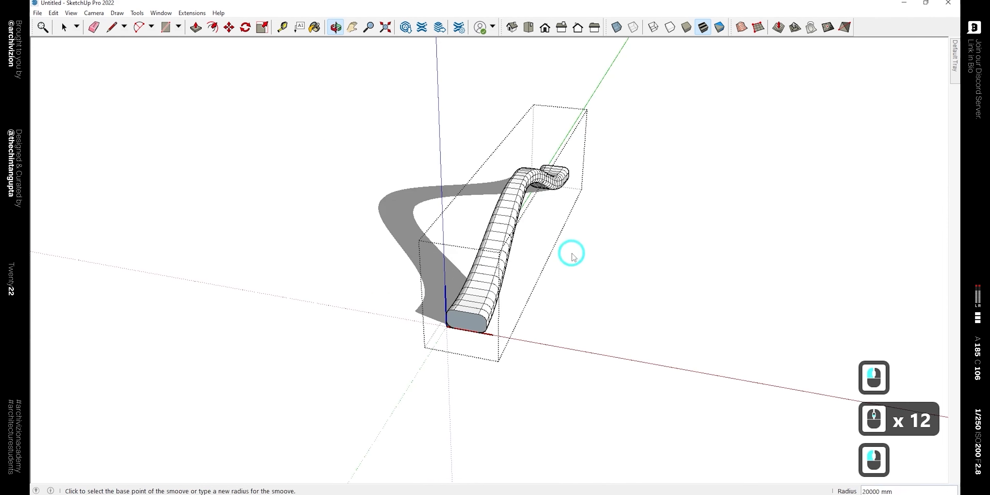
{"action": "key", "text": "space"}
{"action": "left_click", "coordinate": [561, 284]}
{"action": "middle_click_drag", "start_coordinate": [558, 284], "coordinate": [597, 255]}
{"action": "left_click_drag", "start_coordinate": [588, 255], "coordinate": [440, 135]}
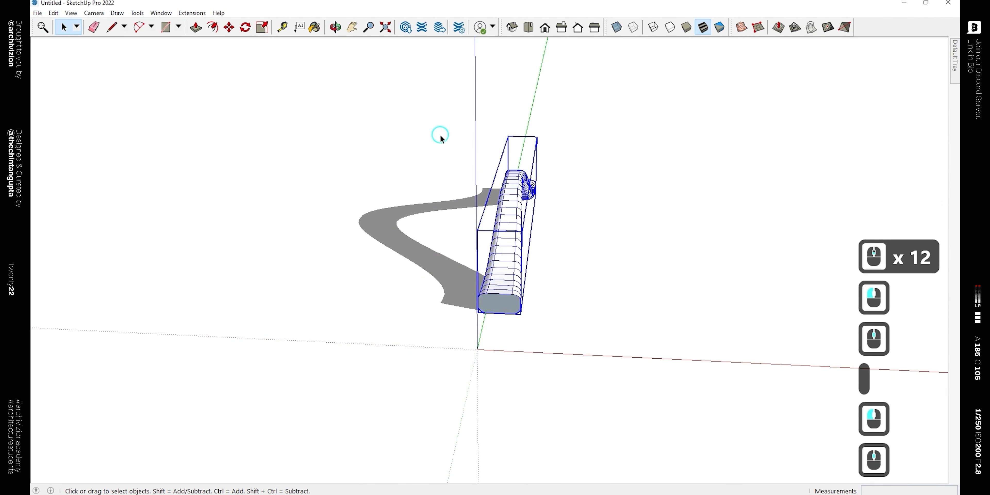
{"action": "key", "text": "q"}
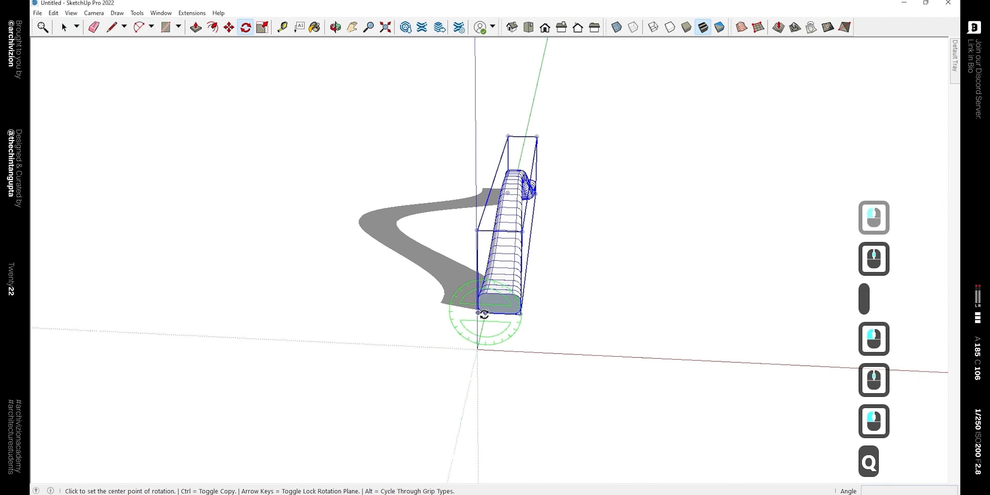
{"action": "key", "text": "Left"}
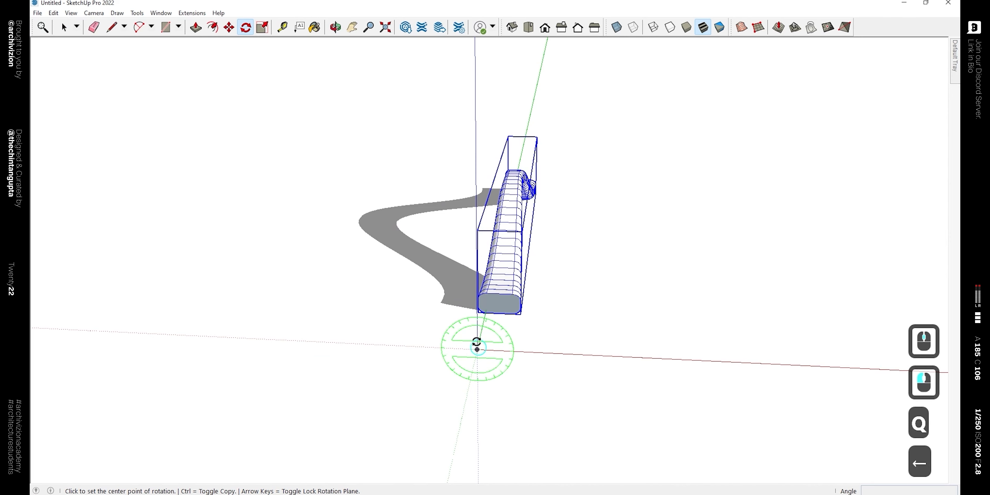
{"action": "left_click", "coordinate": [477, 348]}
{"action": "left_click", "coordinate": [475, 113]}
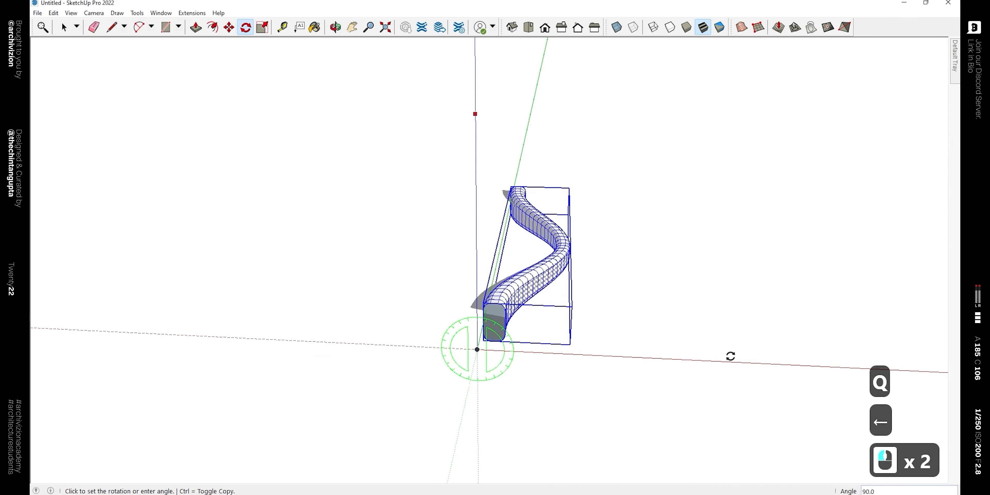
{"action": "left_click", "coordinate": [730, 353]}
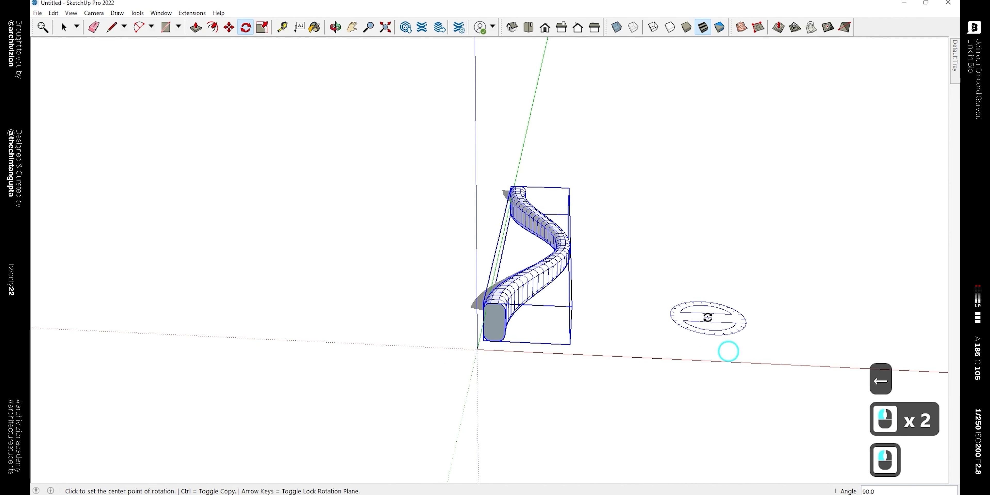
Reopen the rotated bar for editing and Smoove its mid-length upward by about 7400 mm with the 20000 mm radius.
{"action": "key", "text": "space"}
{"action": "double_click", "coordinate": [556, 271]}
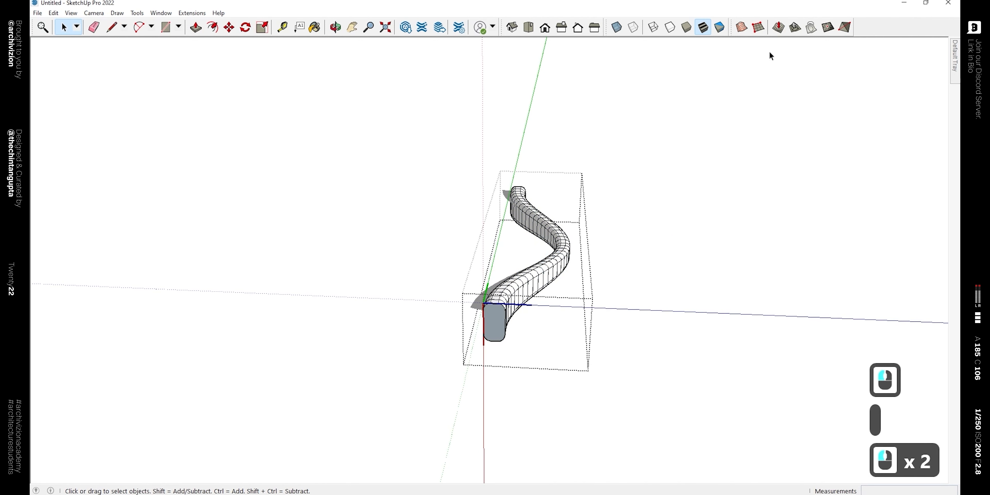
{"action": "left_click", "coordinate": [777, 28]}
{"action": "scroll", "coordinate": [571, 242], "scroll_direction": "up", "scroll_amount": 4}
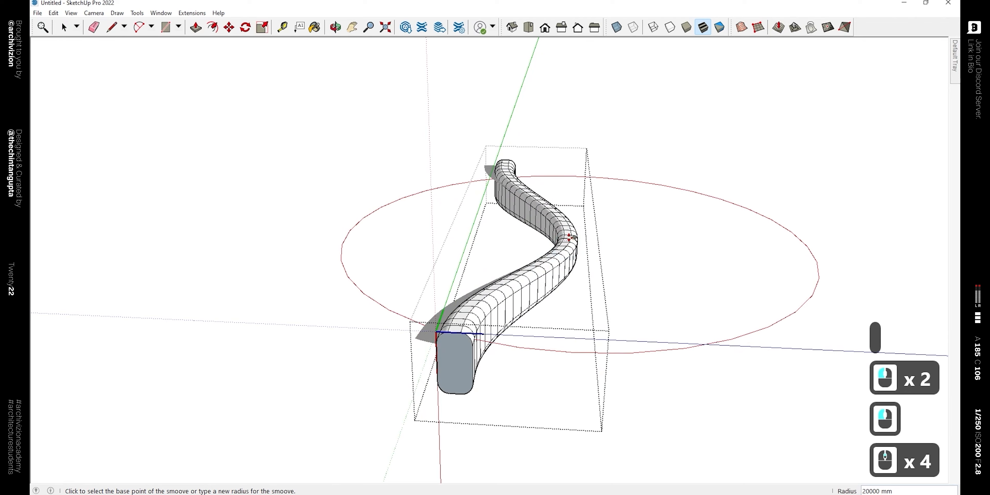
{"action": "middle_click_drag", "start_coordinate": [571, 238], "coordinate": [558, 263]}
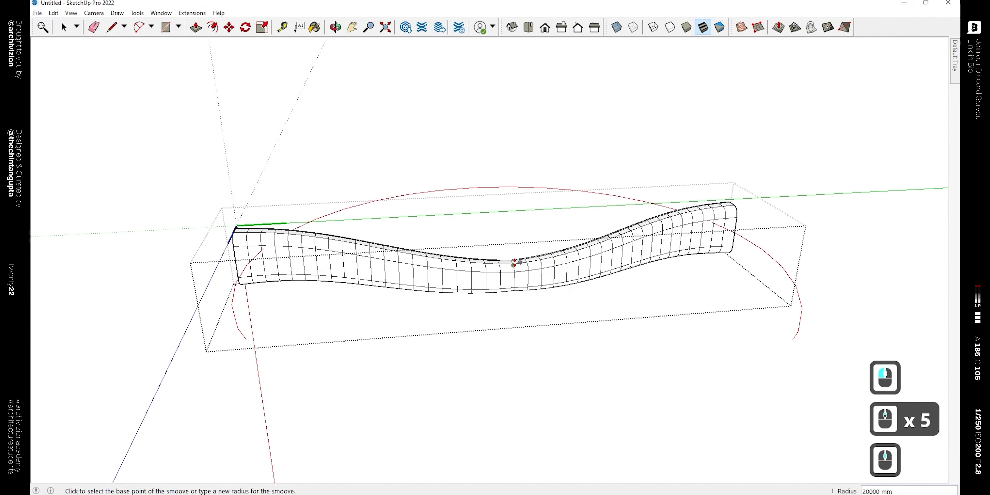
{"action": "left_click", "coordinate": [515, 262]}
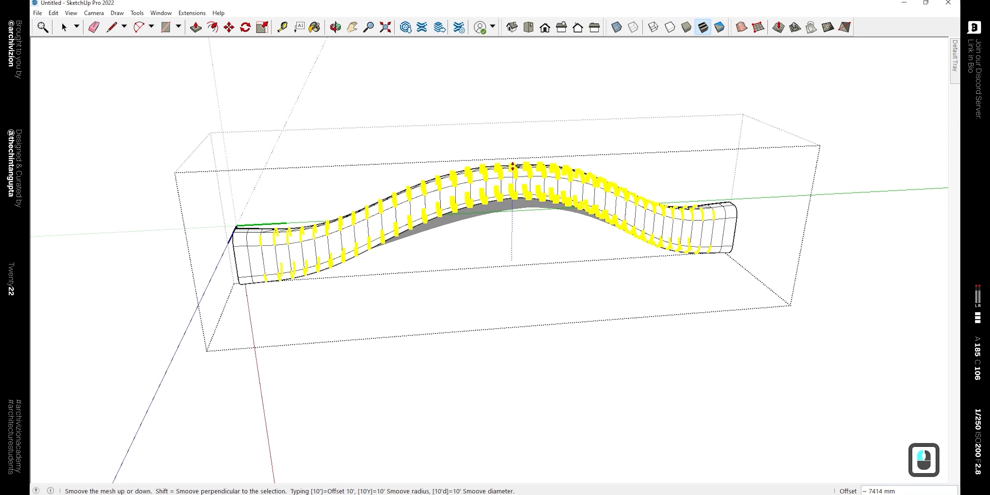
{"action": "left_click", "coordinate": [513, 167]}
Leave component editing and rotate the bar 90 degrees back about the green axis at the origin, toward the negative red axis.
{"action": "left_click", "coordinate": [544, 387]}
{"action": "middle_click_drag", "start_coordinate": [544, 387], "coordinate": [567, 339]}
{"action": "double_click", "coordinate": [454, 312]}
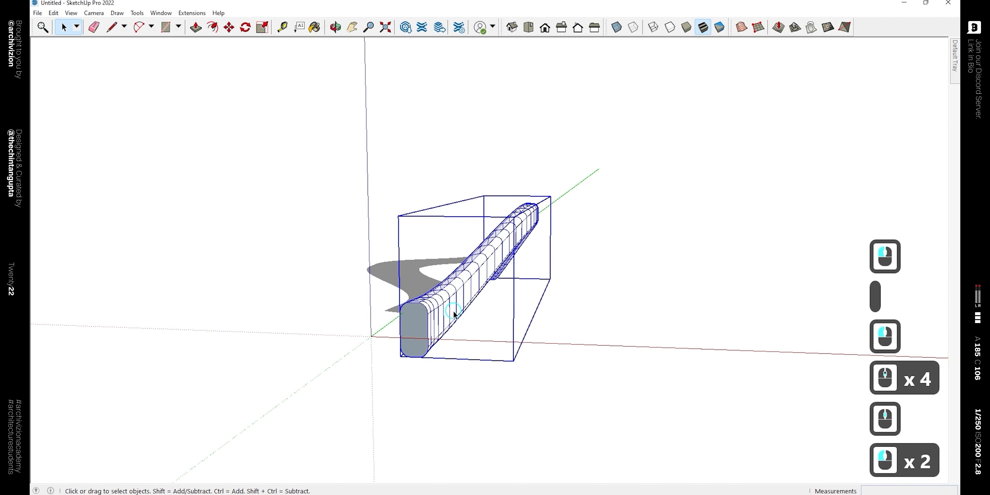
{"action": "key", "text": "q"}
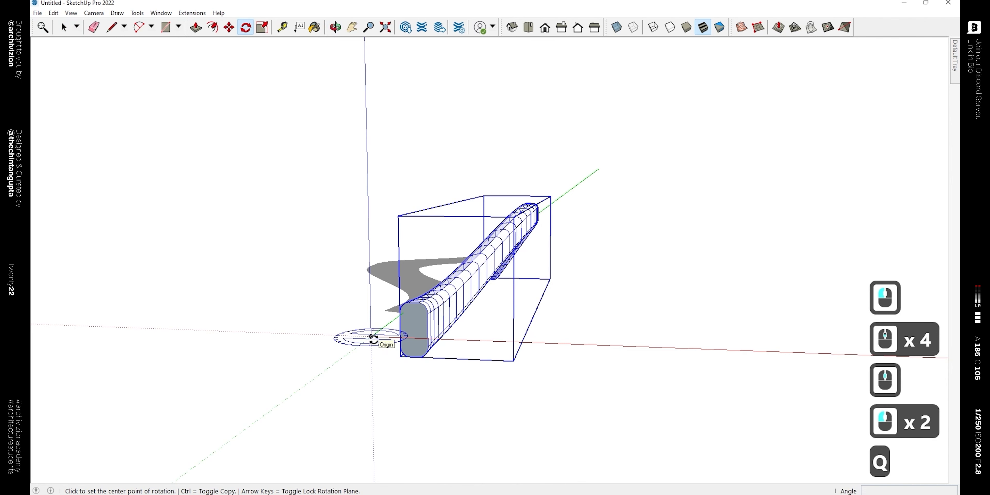
{"action": "key", "text": "Left"}
{"action": "left_click", "coordinate": [371, 337]}
{"action": "left_click", "coordinate": [367, 136]}
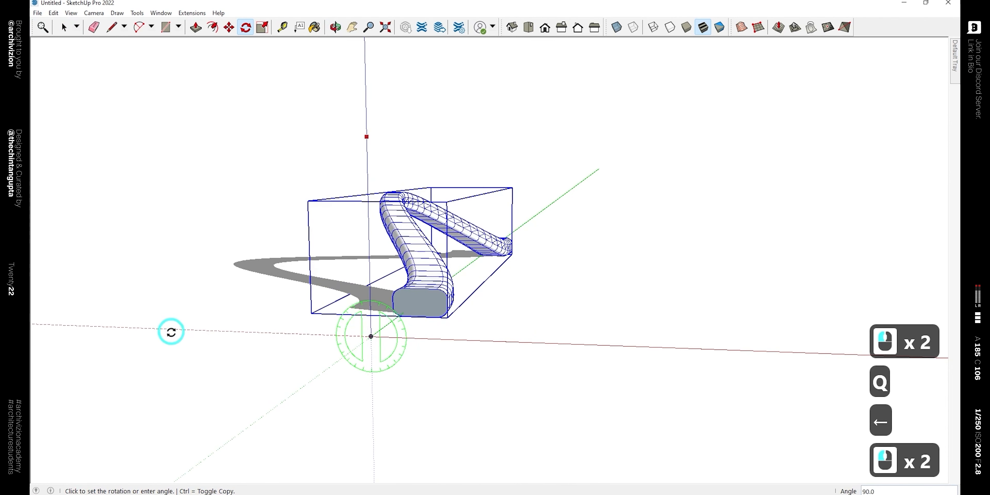
{"action": "left_click", "coordinate": [171, 333]}
{"action": "key", "text": "space"}
{"action": "left_click", "coordinate": [590, 318]}
Soften and smooth the curved bar component's edges at 30.2 degrees, with smooth normals and soften coplanar enabled.
{"action": "middle_click_drag", "start_coordinate": [461, 385], "coordinate": [289, 372]}
{"action": "scroll", "coordinate": [415, 303], "scroll_direction": "up", "scroll_amount": 7}
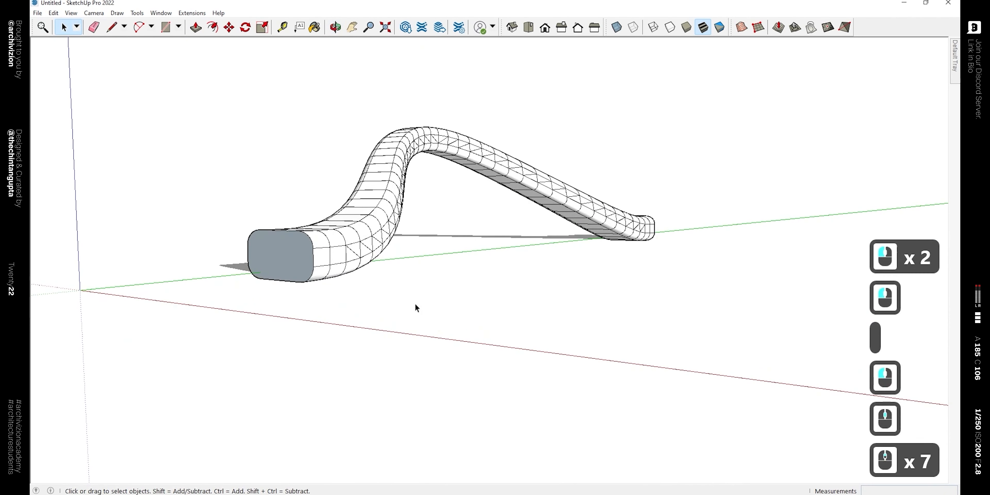
{"action": "left_click", "coordinate": [375, 242]}
{"action": "right_click", "coordinate": [375, 242]}
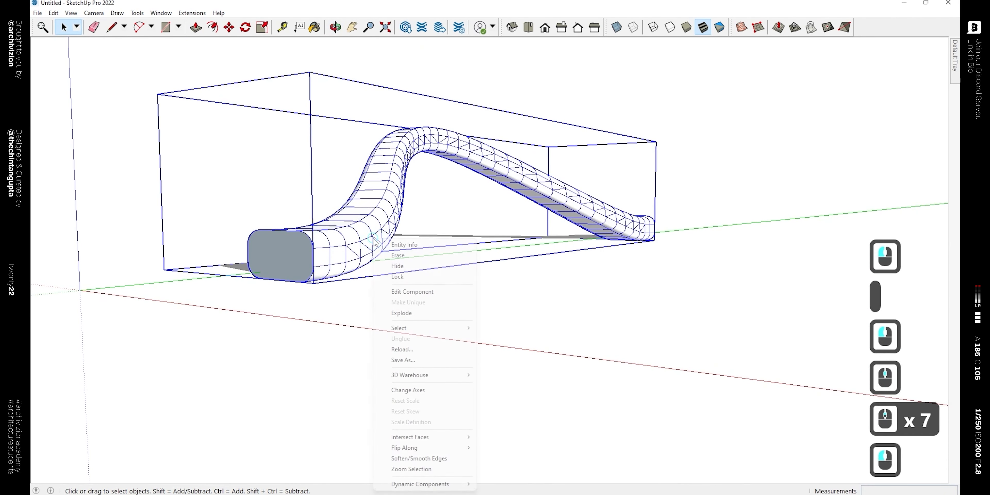
{"action": "left_click", "coordinate": [430, 458]}
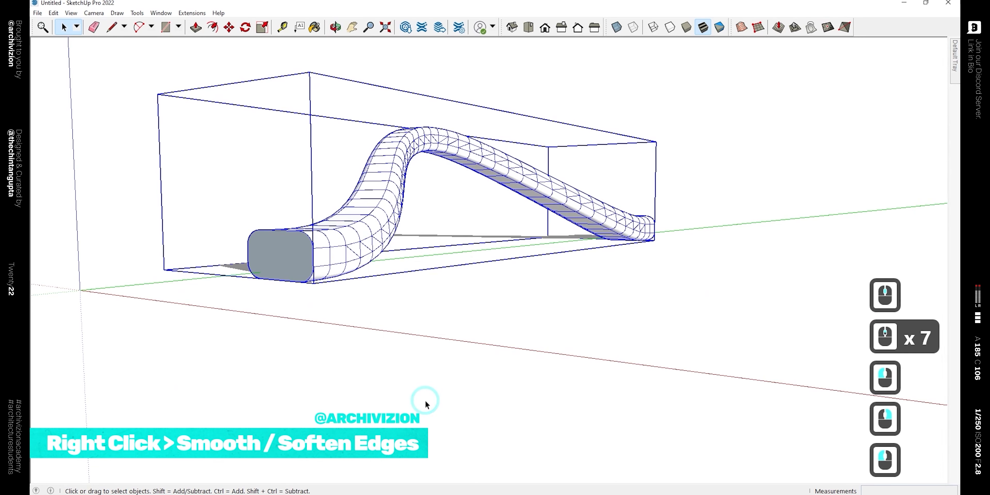
{"action": "left_click", "coordinate": [380, 349]}
{"action": "mouse_move", "coordinate": [380, 350]}
{"action": "middle_mouse_down"}
{"action": "mouse_move", "coordinate": [660, 369]}
{"action": "mouse_move", "coordinate": [385, 278]}
{"action": "mouse_move", "coordinate": [785, 287]}
{"action": "mouse_move", "coordinate": [440, 303]}
{"action": "mouse_move", "coordinate": [754, 314]}
{"action": "middle_mouse_up"}
Paint the curved bar component with the orange Color C05 from the Colors materials collection.
{"action": "key", "text": "b"}
{"action": "mouse_move", "coordinate": [957, 75]}
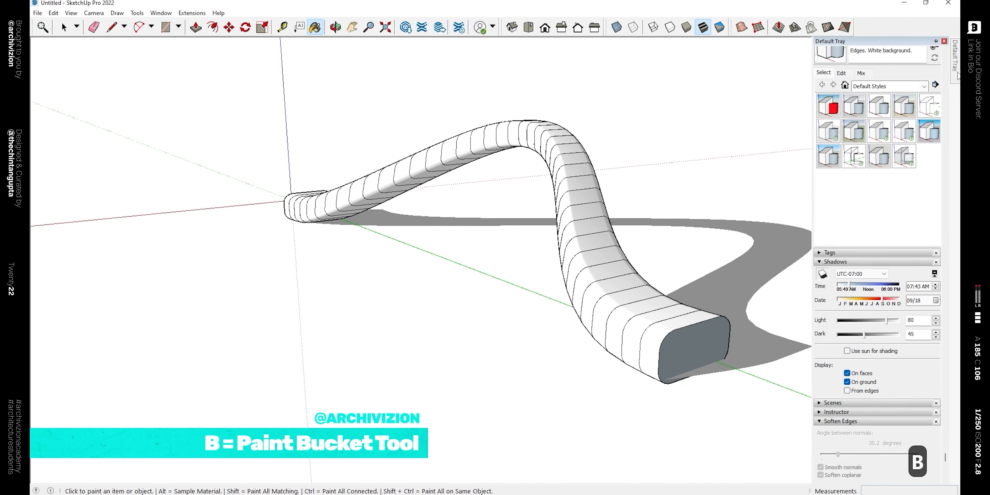
{"action": "scroll", "coordinate": [900, 123], "scroll_direction": "up", "scroll_amount": 10}
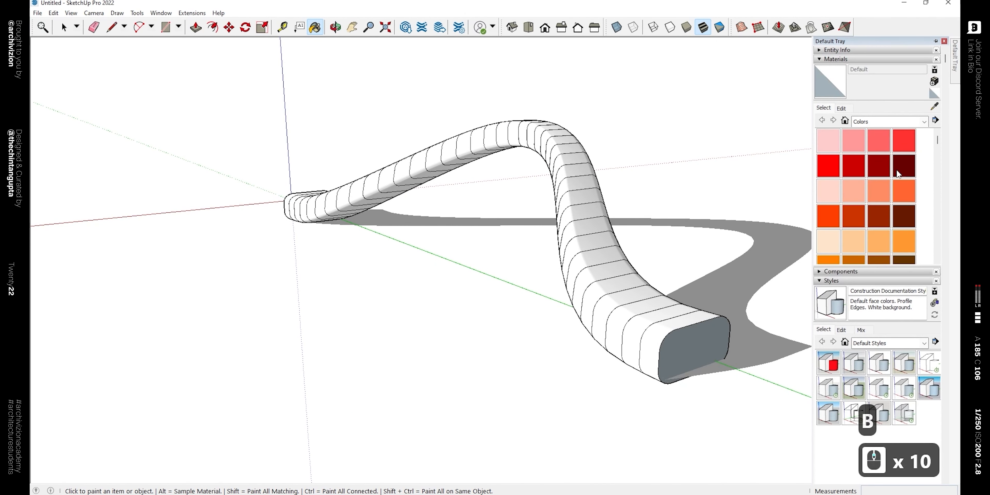
{"action": "scroll", "coordinate": [895, 183], "scroll_direction": "down", "scroll_amount": 7}
{"action": "scroll", "coordinate": [897, 187], "scroll_direction": "up", "scroll_amount": 3}
{"action": "scroll", "coordinate": [895, 183], "scroll_direction": "up", "scroll_amount": 3}
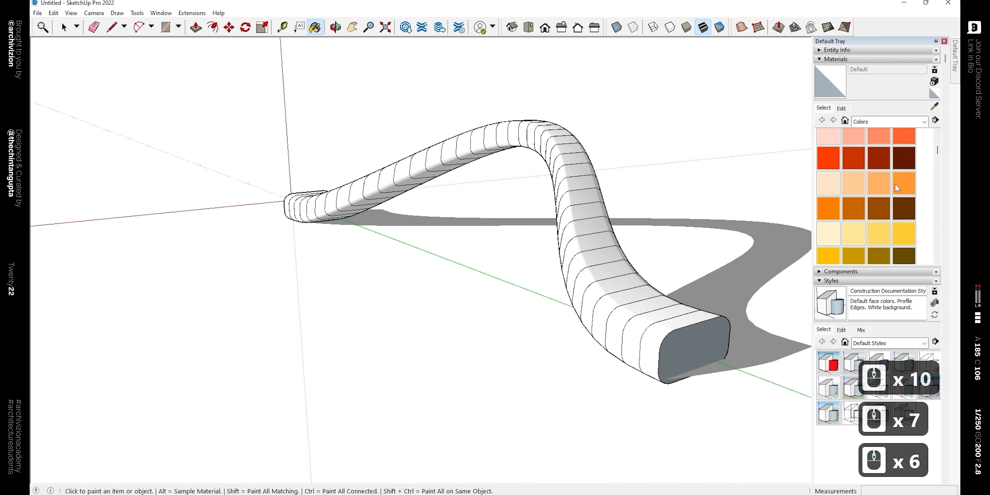
{"action": "left_click", "coordinate": [849, 212]}
{"action": "left_click", "coordinate": [584, 209]}
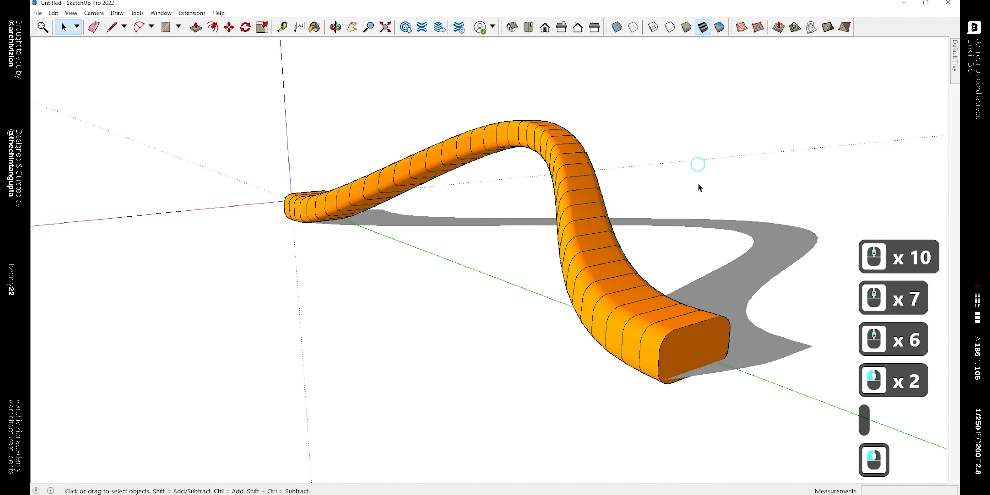
{"action": "middle_click_drag", "start_coordinate": [699, 185], "coordinate": [747, 228]}
{"action": "middle_click", "coordinate": [748, 228]}
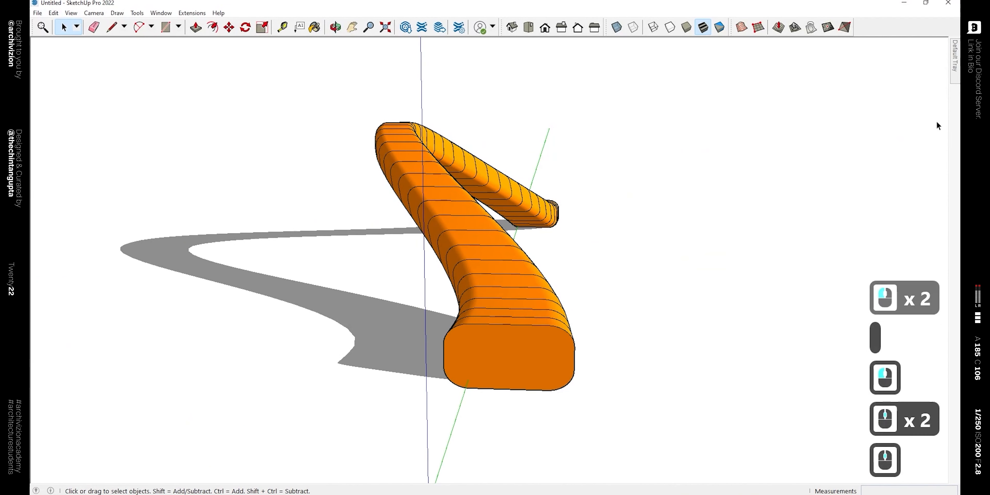
Paint the curved bar component with the cyan Color H05 from the Colors materials collection.
{"action": "mouse_move", "coordinate": [956, 58]}
{"action": "scroll", "coordinate": [914, 206], "scroll_direction": "down", "scroll_amount": 5}
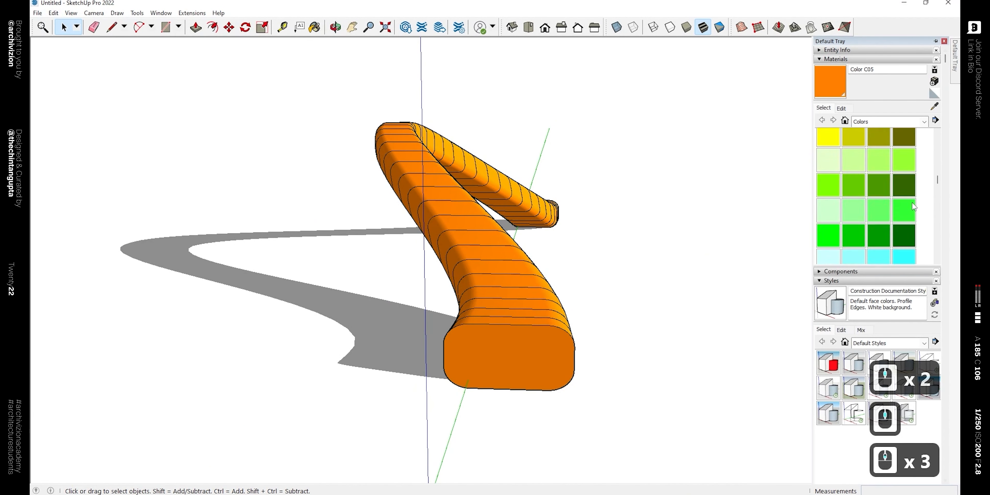
{"action": "left_click", "coordinate": [832, 237]}
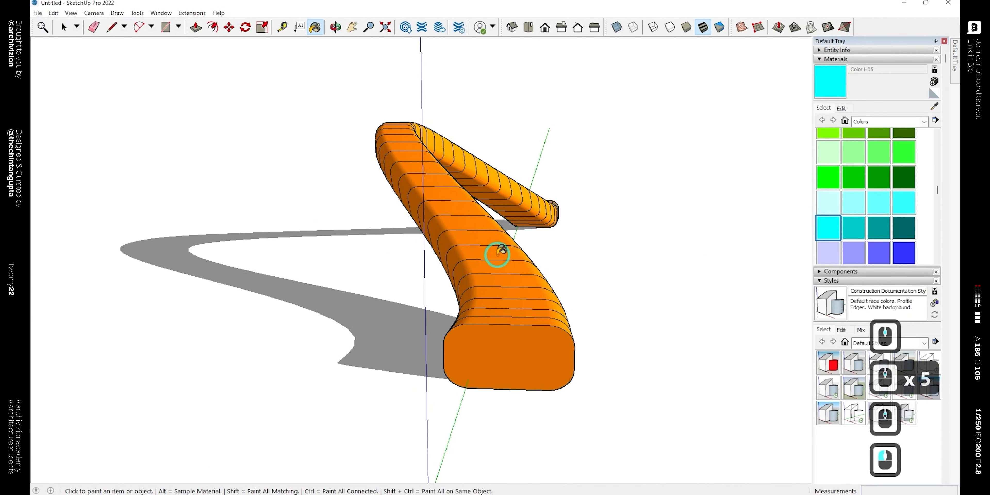
{"action": "left_click", "coordinate": [498, 247]}
{"action": "key", "text": "space"}
Examine the painted bar from both ends and along its full length.
{"action": "middle_click_drag", "start_coordinate": [134, 202], "coordinate": [751, 237]}
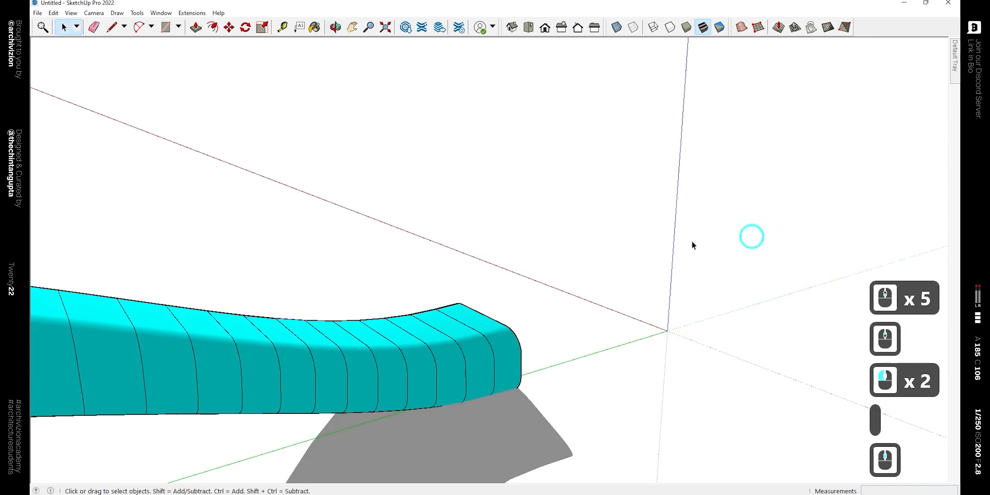
{"action": "scroll", "coordinate": [328, 250], "scroll_direction": "down", "scroll_amount": 8}
{"action": "middle_click_drag", "start_coordinate": [328, 250], "coordinate": [711, 140], "text": "shift"}
{"action": "scroll", "coordinate": [502, 185], "scroll_direction": "down", "scroll_amount": 3}
{"action": "scroll", "coordinate": [502, 185], "scroll_direction": "down", "scroll_amount": 6}
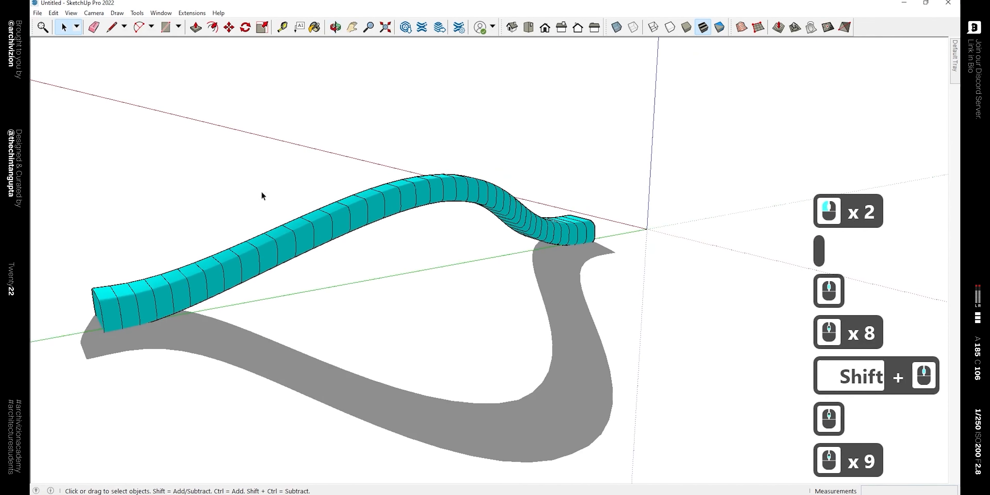
{"action": "middle_click_drag", "start_coordinate": [261, 195], "coordinate": [655, 166]}
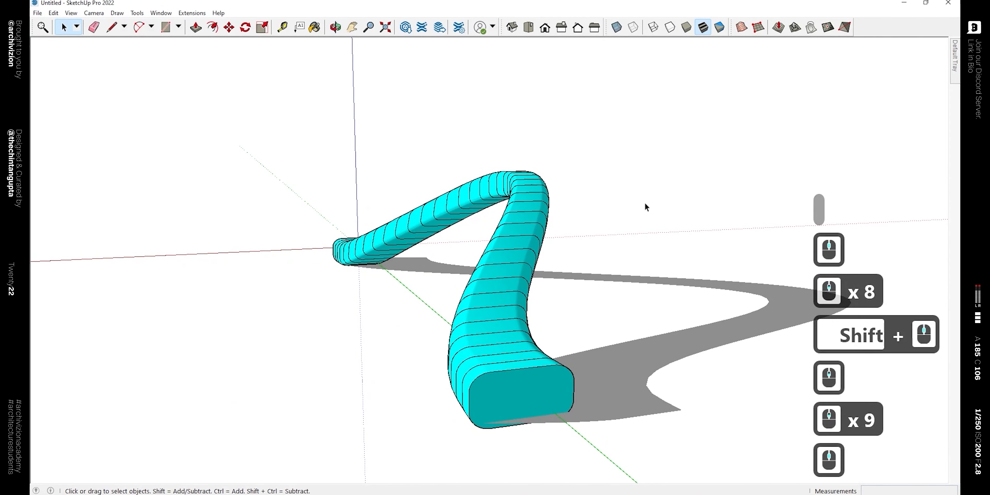
{"action": "scroll", "coordinate": [526, 216], "scroll_direction": "down", "scroll_amount": 4}
{"action": "scroll", "coordinate": [531, 226], "scroll_direction": "up", "scroll_amount": 1}
{"action": "scroll", "coordinate": [531, 226], "scroll_direction": "down", "scroll_amount": 2}
Copy the curved bar about 14400 mm along the negative red axis, beside the original.
{"action": "middle_click_drag", "start_coordinate": [531, 226], "coordinate": [462, 349]}
{"action": "left_click_drag", "start_coordinate": [545, 431], "coordinate": [307, 126]}
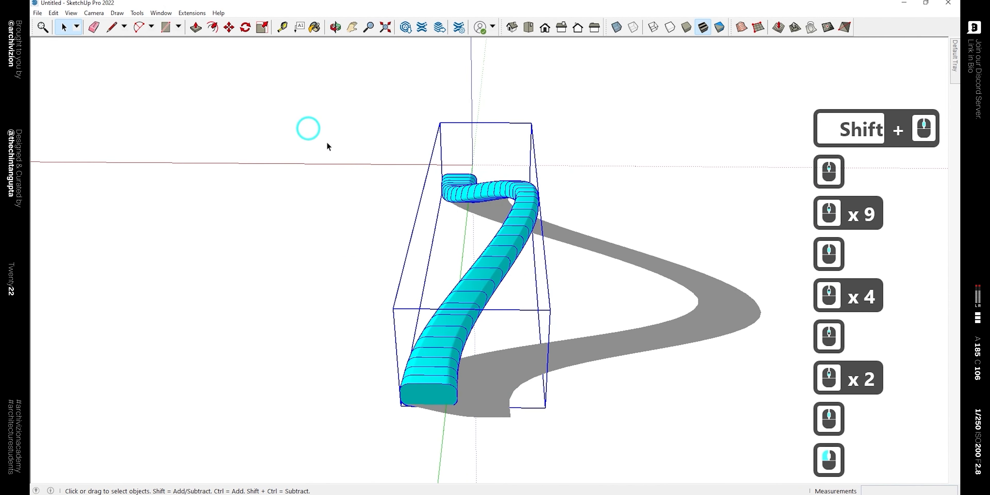
{"action": "key", "text": "m"}
{"action": "key", "text": "ctrl"}
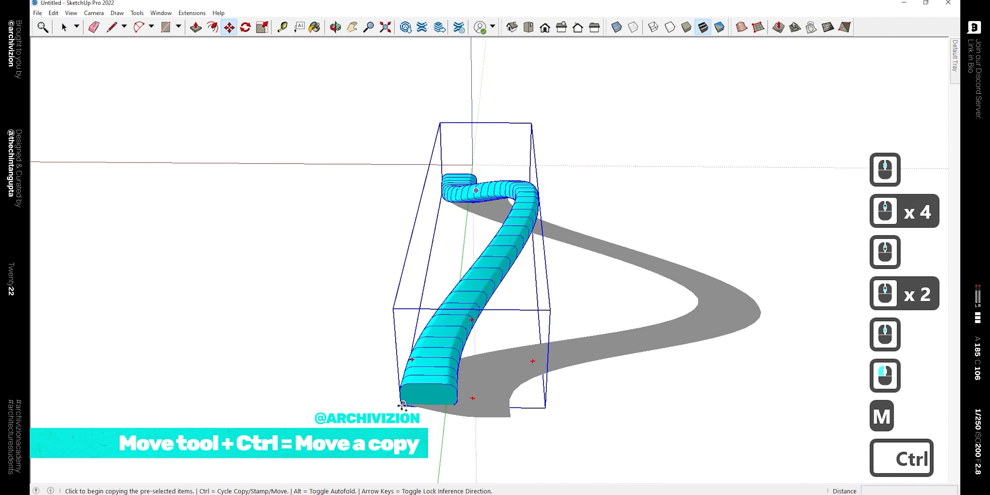
{"action": "left_click", "coordinate": [416, 404]}
{"action": "left_click", "coordinate": [582, 396]}
Flip the copied bar along the component's red axis and move it toward the original until their crests nearly meet.
{"action": "right_click", "coordinate": [607, 366]}
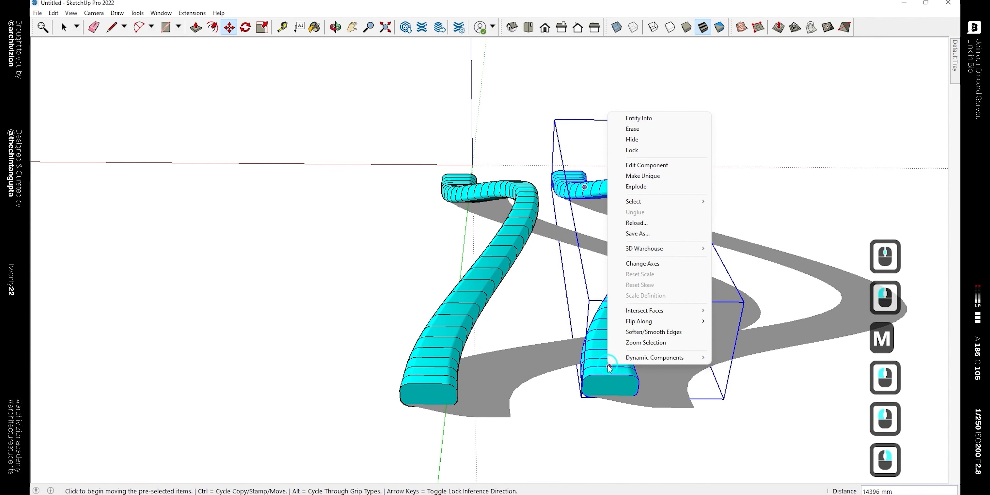
{"action": "mouse_move", "coordinate": [675, 323]}
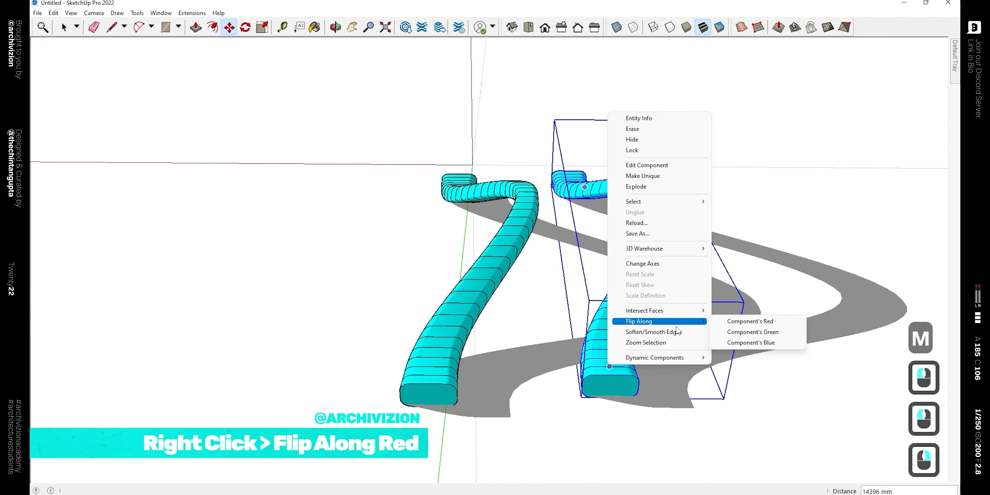
{"action": "left_click", "coordinate": [743, 325]}
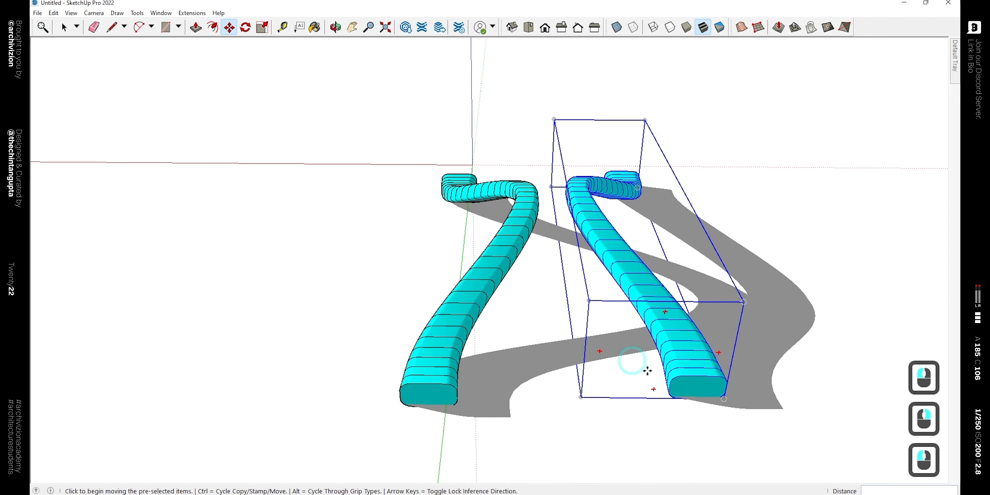
{"action": "left_click", "coordinate": [672, 400]}
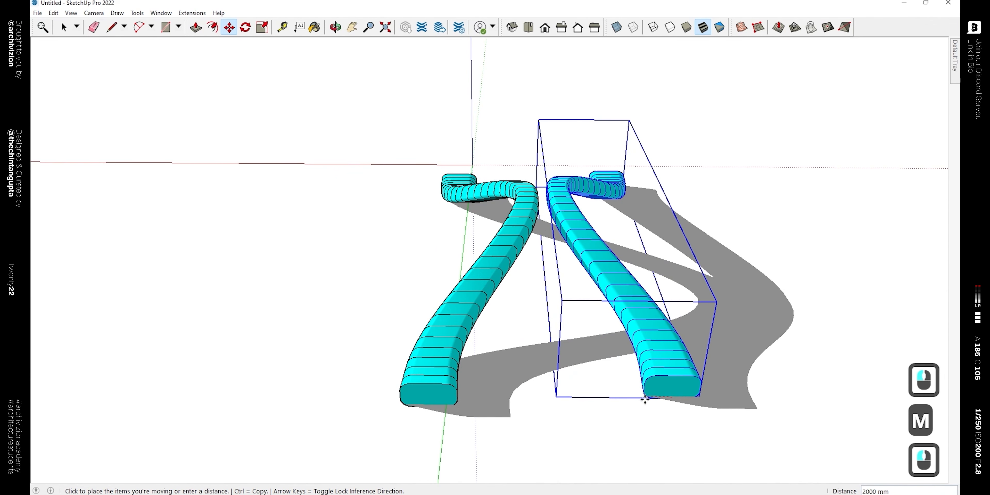
{"action": "left_click", "coordinate": [598, 441]}
{"action": "key", "text": "space"}
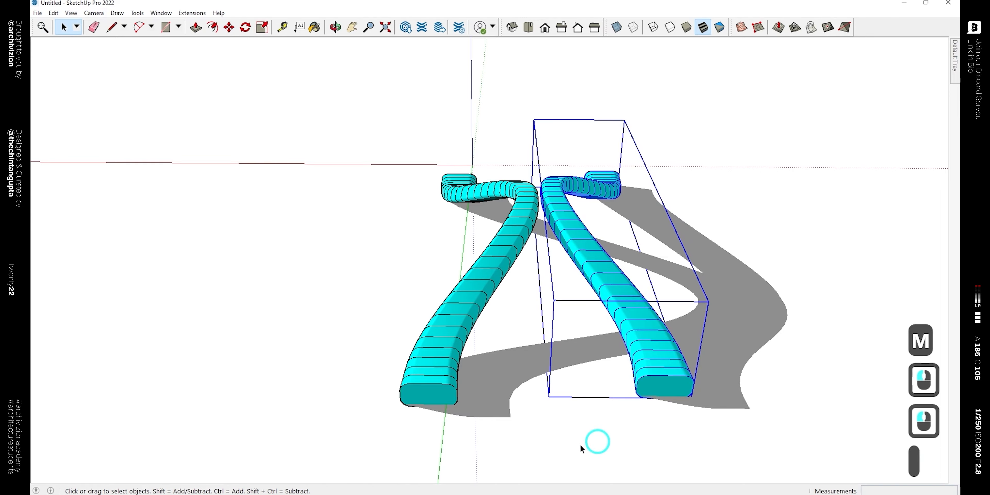
Examine the mirrored pair of bars from several angles, including close to their ends and where the crests meet.
{"action": "middle_click_drag", "start_coordinate": [540, 424], "coordinate": [679, 181]}
{"action": "middle_click_drag", "start_coordinate": [673, 215], "coordinate": [430, 237]}
{"action": "scroll", "coordinate": [432, 236], "scroll_direction": "up", "scroll_amount": 2}
{"action": "middle_click_drag", "start_coordinate": [623, 238], "coordinate": [306, 235]}
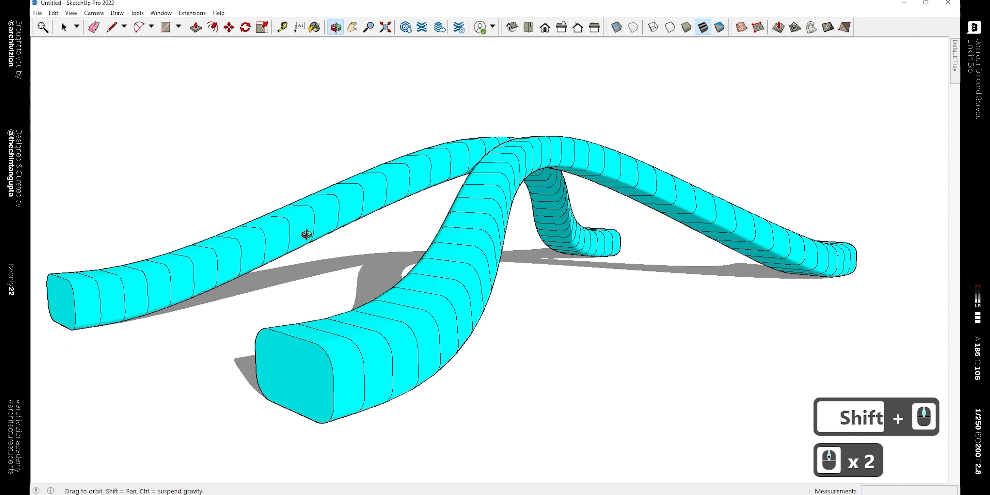
{"action": "middle_click_drag", "start_coordinate": [320, 265], "coordinate": [398, 191], "text": "shift"}
{"action": "middle_click_drag", "start_coordinate": [401, 254], "coordinate": [679, 232]}
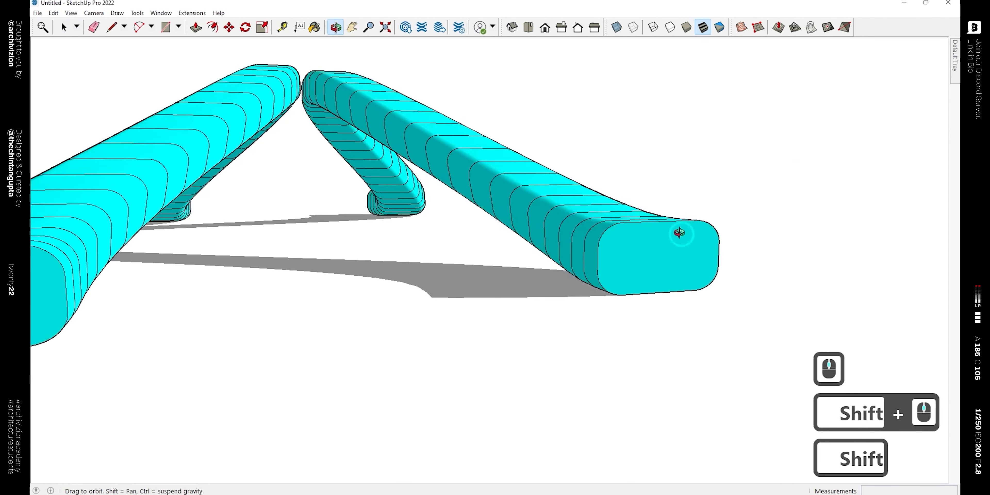
{"action": "scroll", "coordinate": [391, 266], "scroll_direction": "down", "scroll_amount": 4}
{"action": "middle_click_drag", "start_coordinate": [392, 265], "coordinate": [449, 261]}
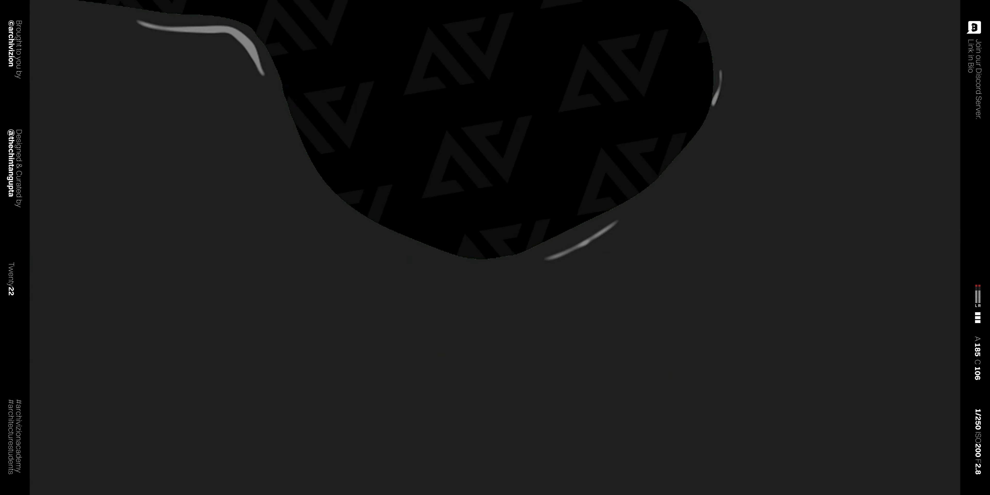